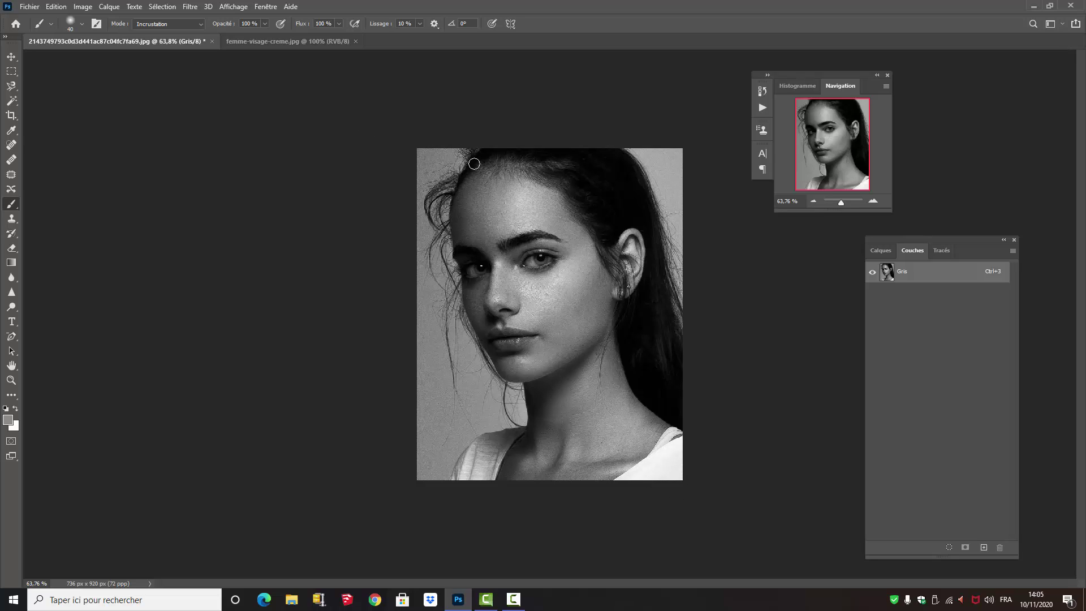
Switch to the image femme-visage-creme.jpg, check its colour mode and show its colour channels.
left_click(889, 252)
left_click(286, 42)
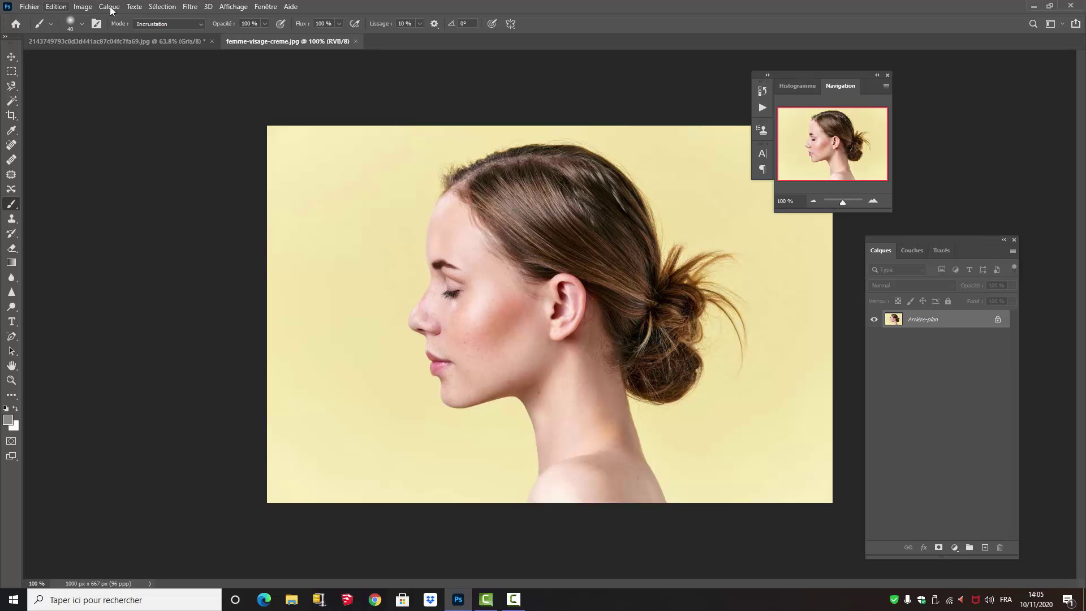
left_click(83, 6)
mouse_move(92, 21)
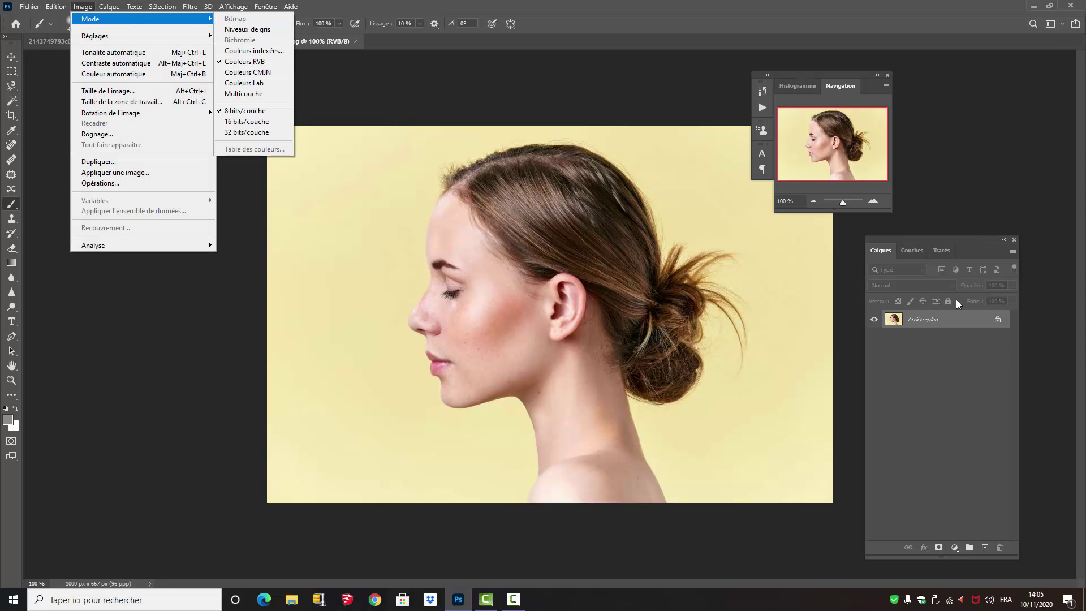
left_click(915, 255)
left_click(911, 250)
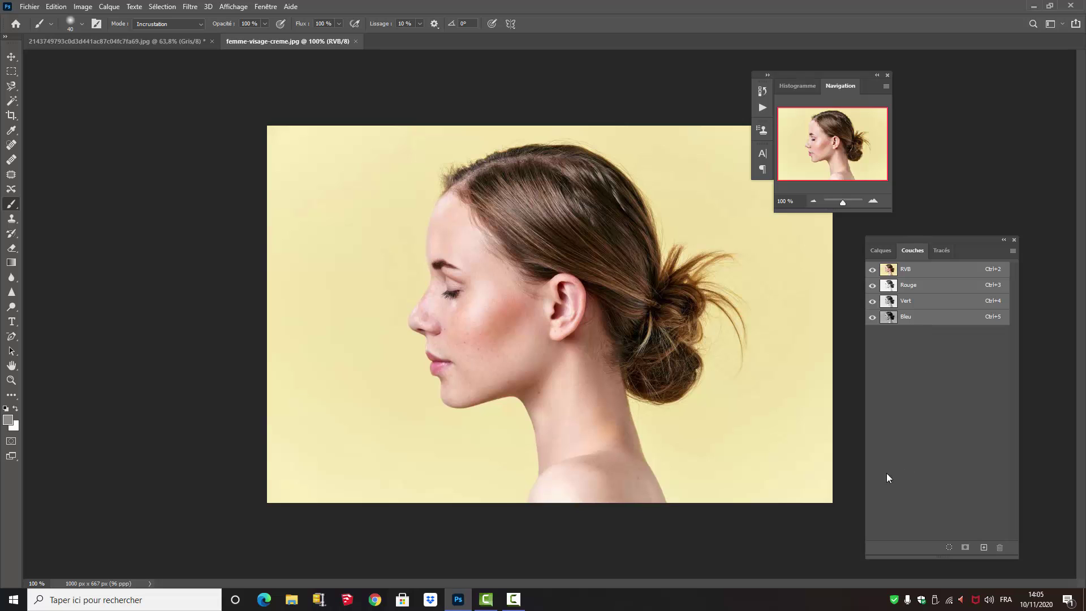
View the Rouge, Vert and Bleu channels one at a time, and restore the RVB composite view.
key("ctrl+3")
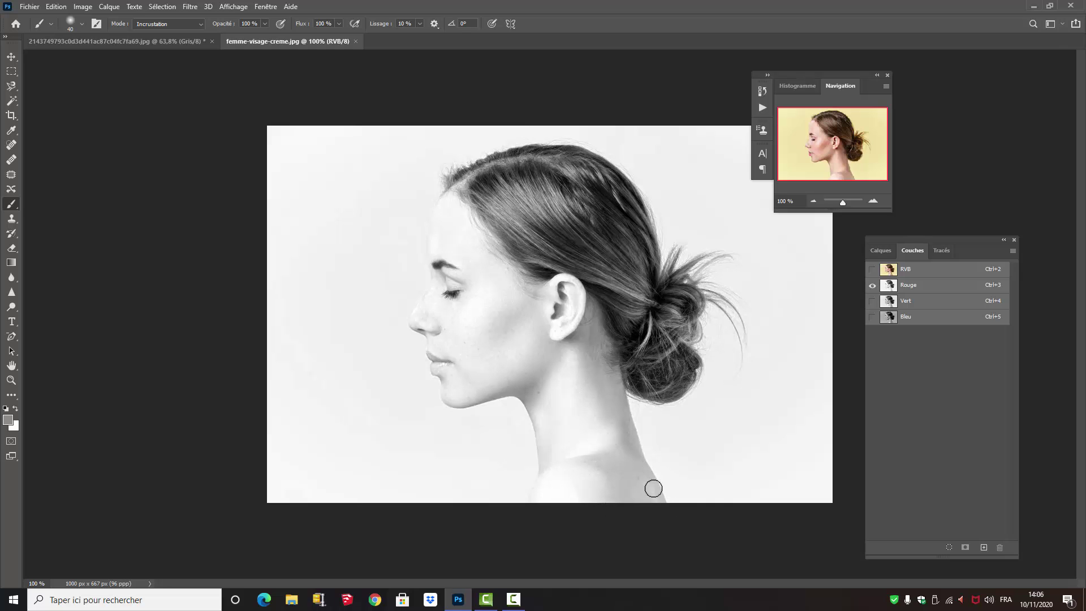
left_click(872, 301)
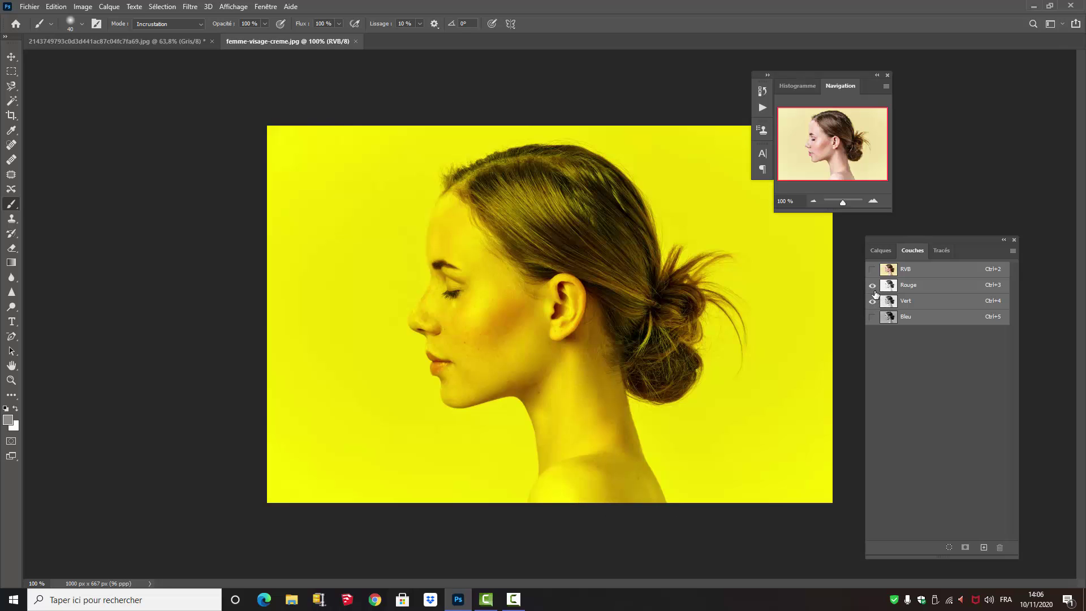
left_click(871, 285)
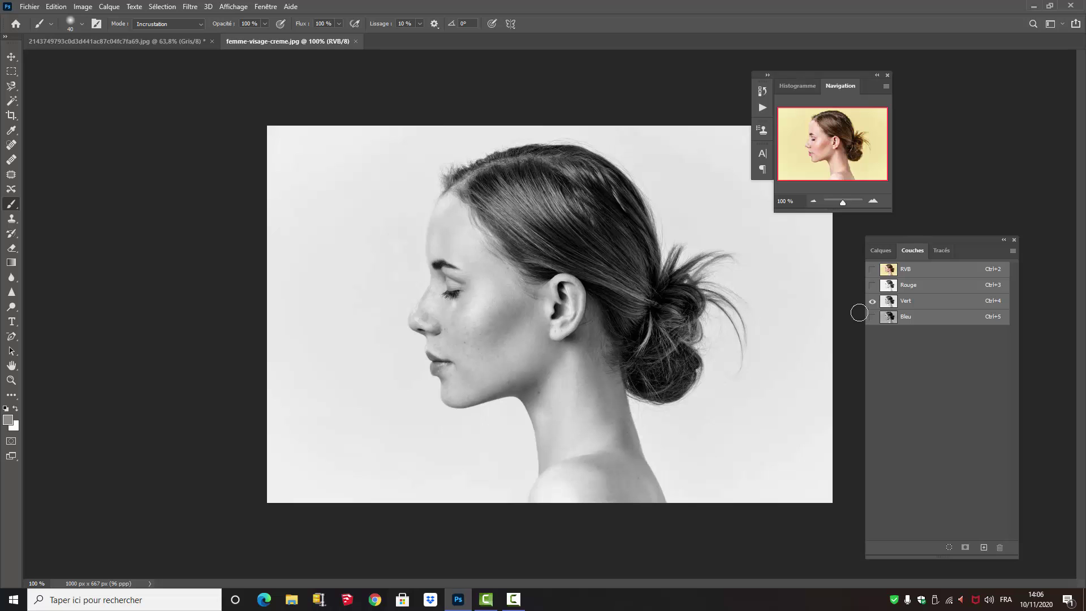
left_click(871, 285)
left_click(872, 301)
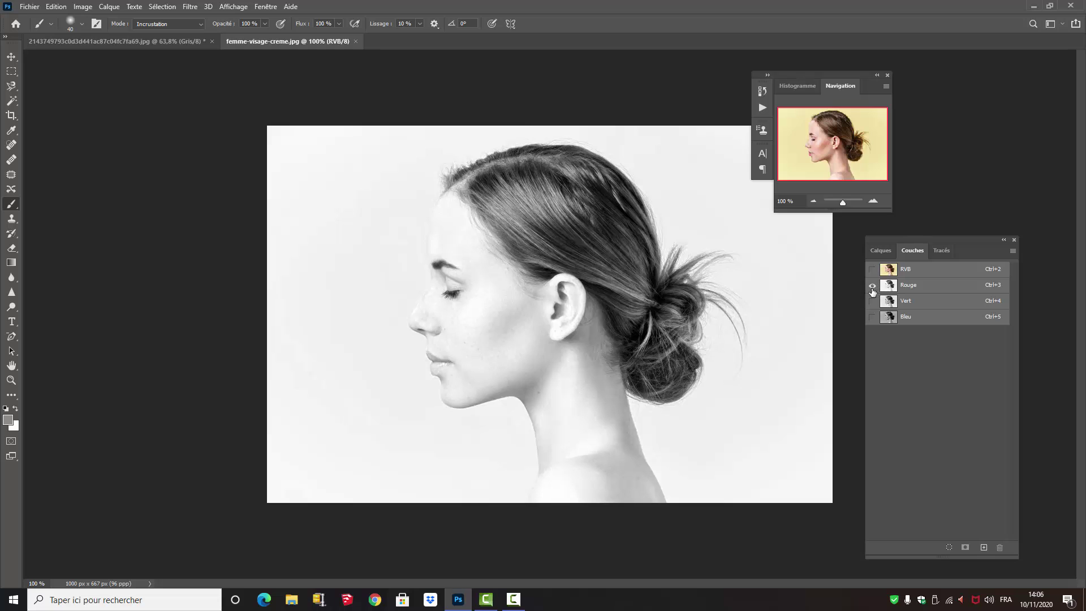
left_click(873, 317)
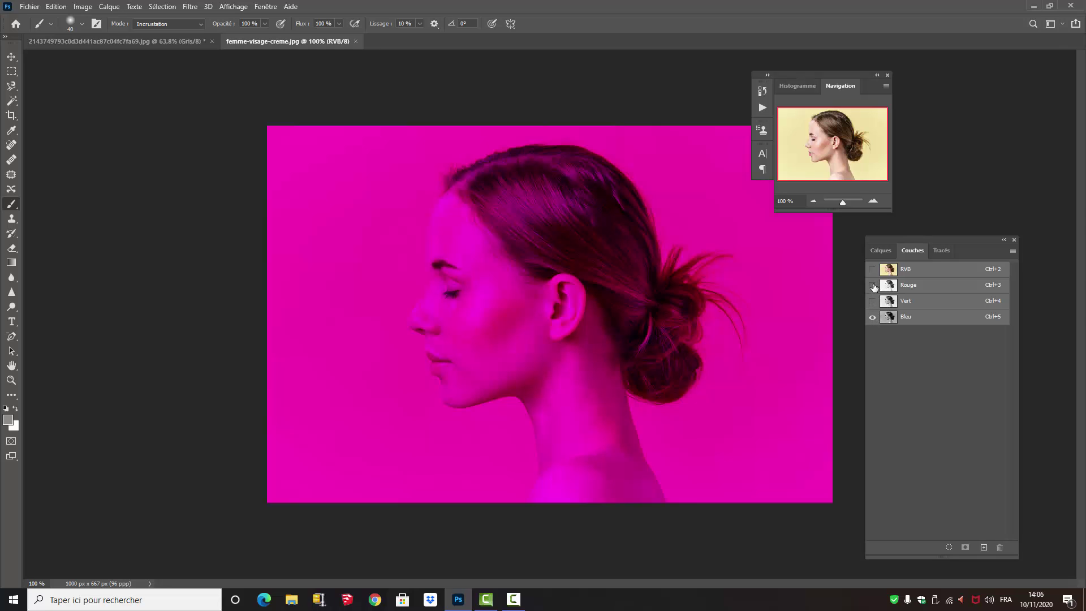
left_click(873, 285)
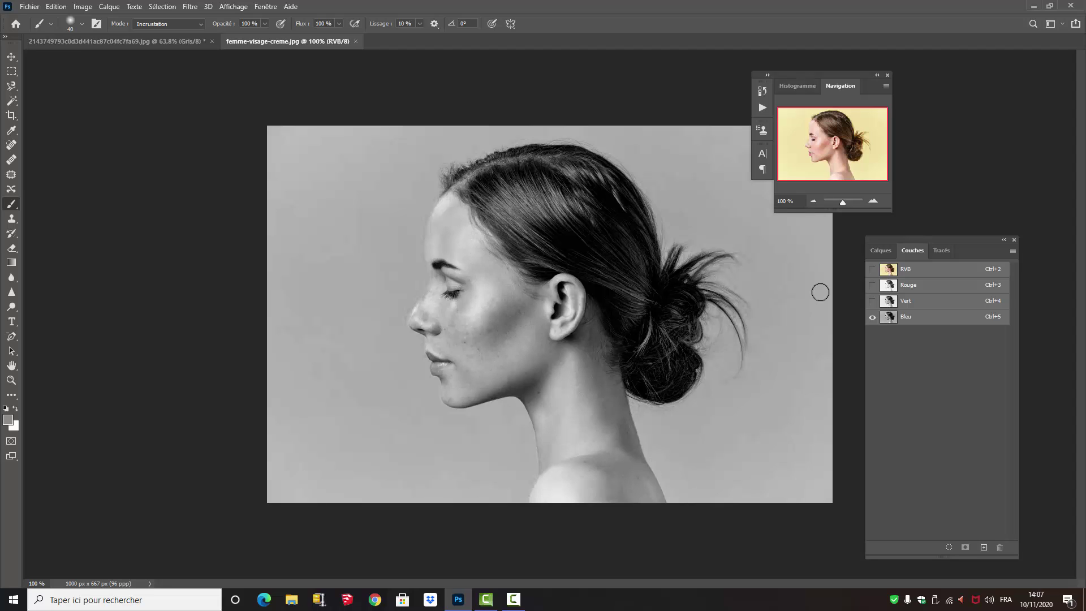
left_click(872, 270)
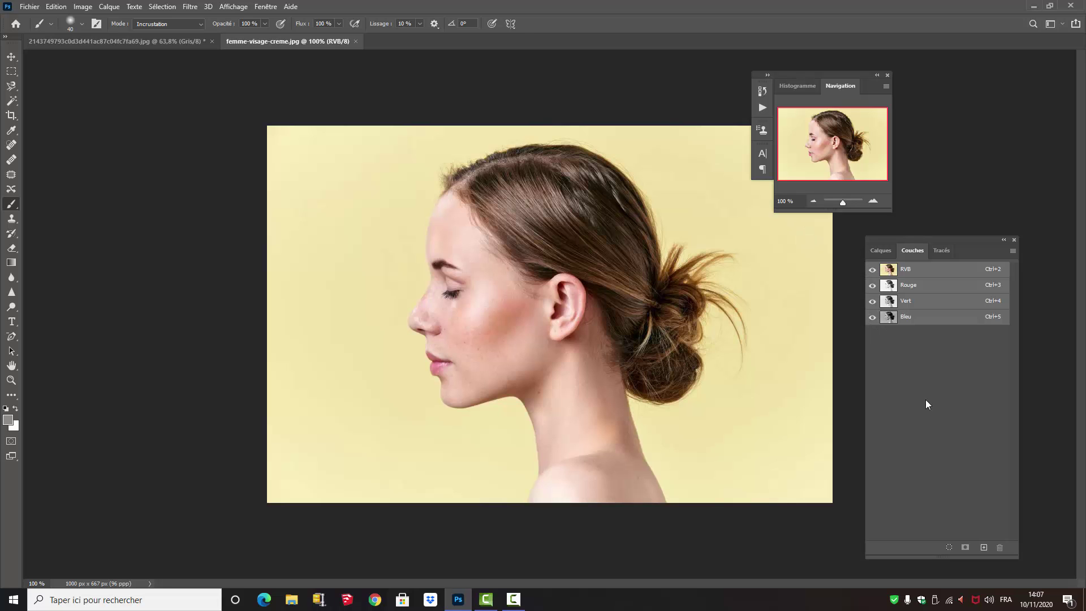
Make Rouge the active channel with all channels visible, and outline the woman's hair and bun with the Magnetic Lasso.
left_click(912, 285)
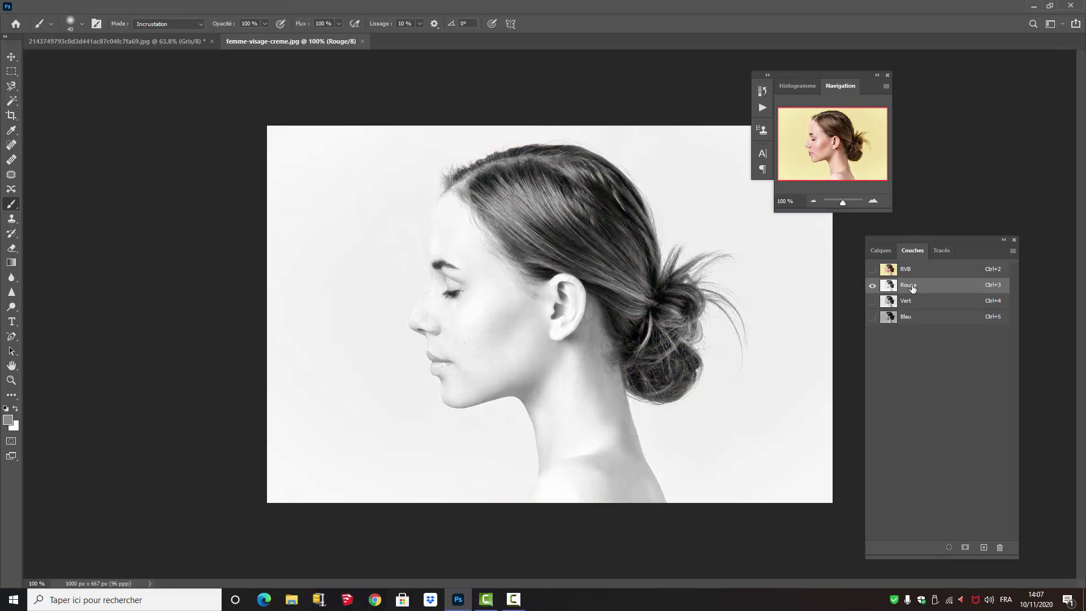
left_click(871, 270)
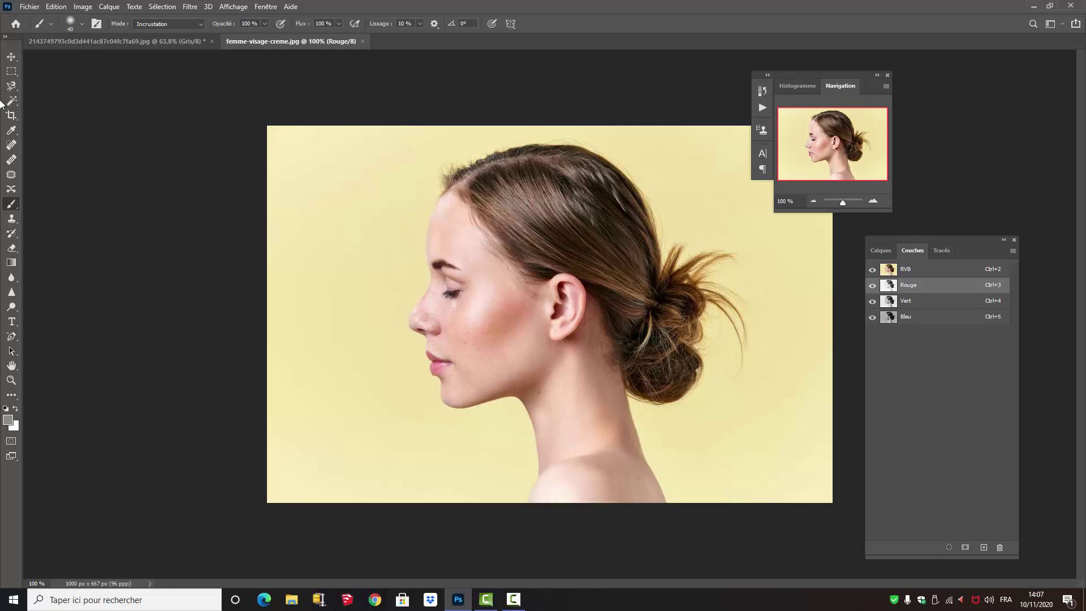
left_click(12, 88)
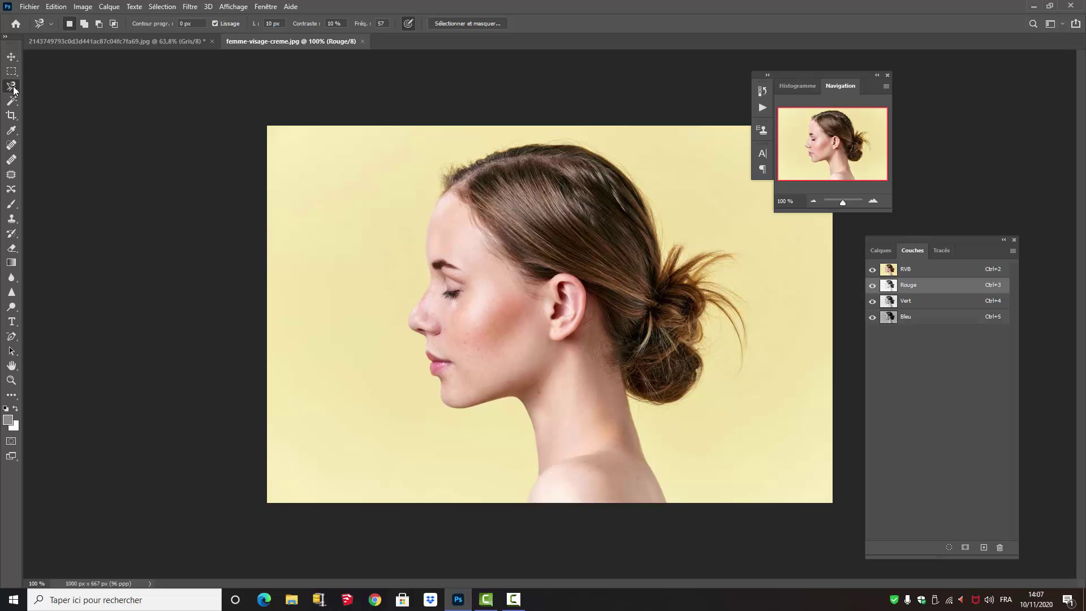
right_click(14, 90)
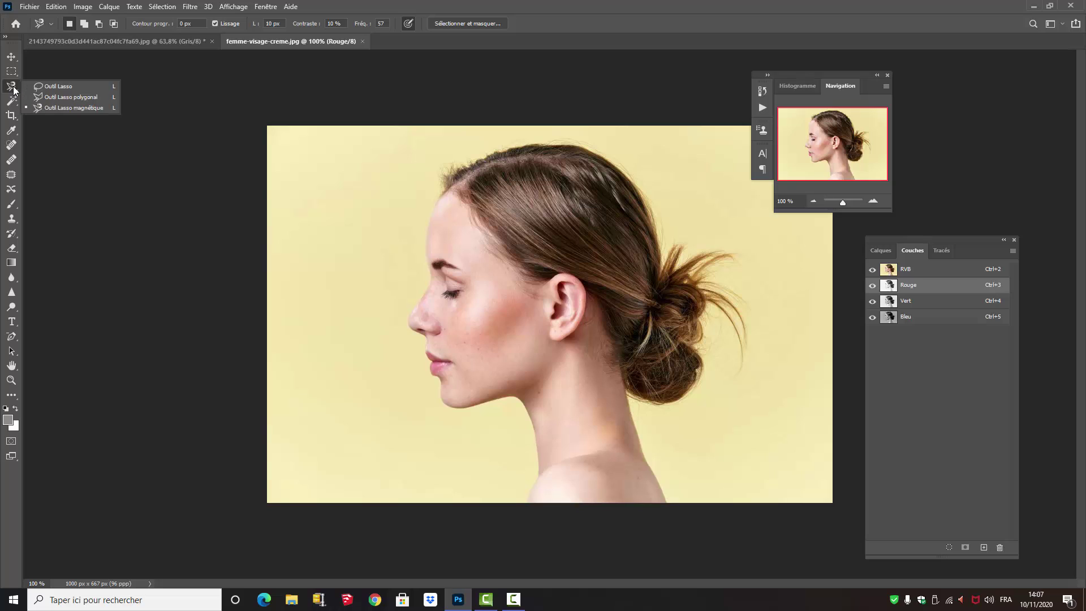
left_click(56, 108)
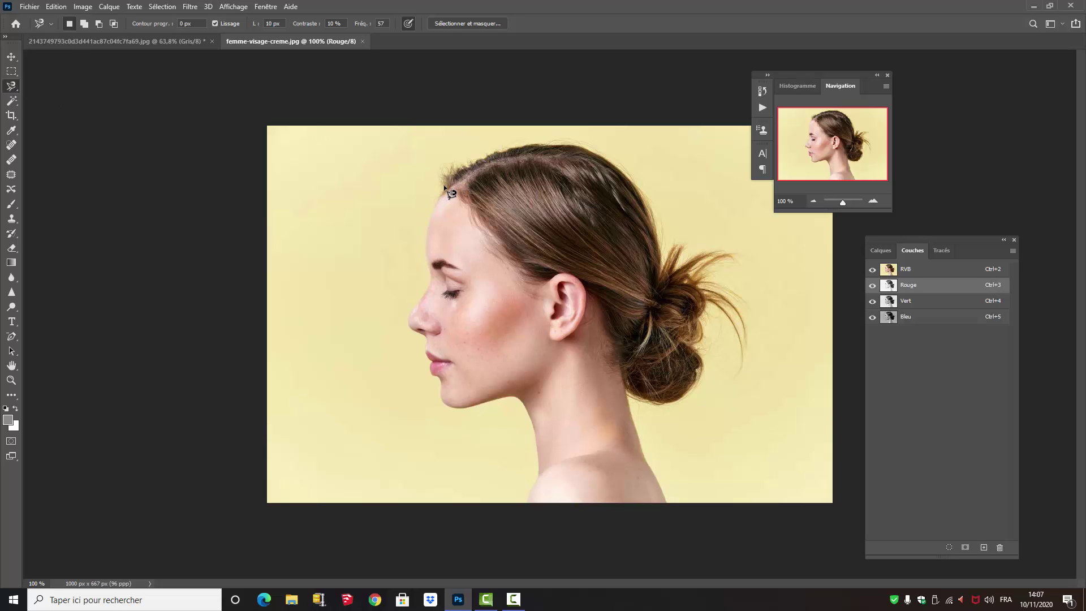
left_click(445, 182)
mouse_move(513, 145)
left_mouse_down()
mouse_move(582, 151)
mouse_move(643, 195)
mouse_move(663, 253)
mouse_move(698, 288)
mouse_move(705, 368)
mouse_move(693, 395)
mouse_move(672, 403)
mouse_move(623, 389)
mouse_move(593, 284)
mouse_move(516, 264)
mouse_move(451, 190)
left_mouse_up()
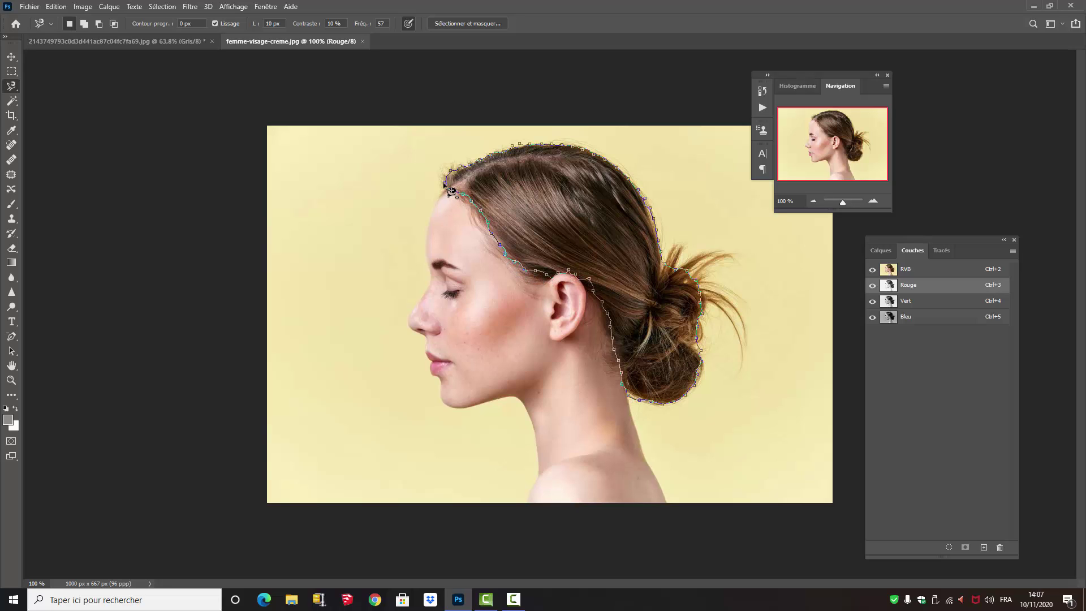
left_click(451, 190)
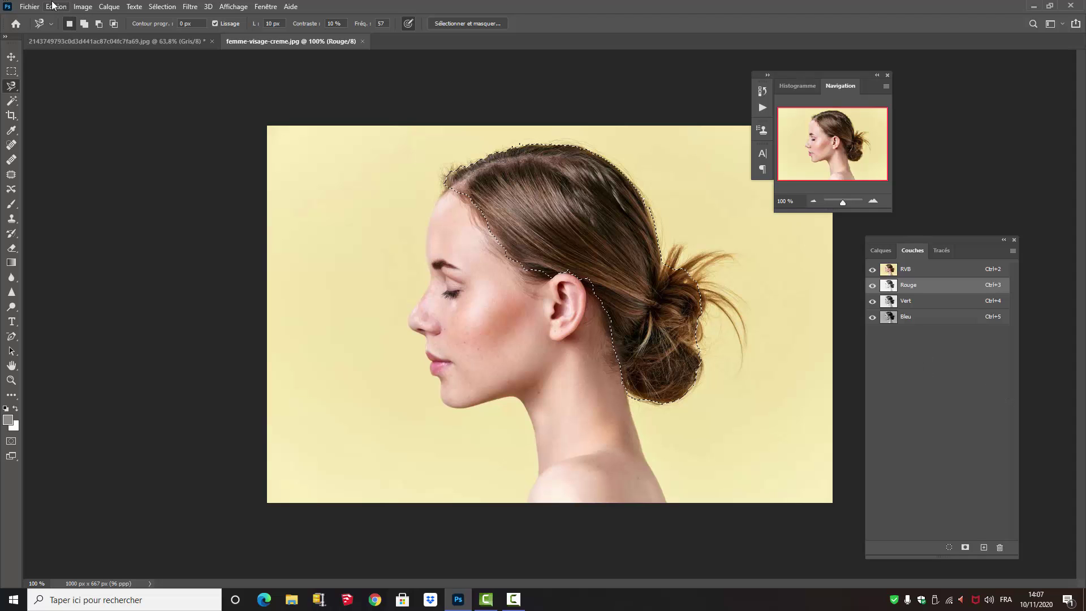
Apply a Brightness/Contrast adjustment to the selected hair in the Rouge channel, with brightness 40 and increased contrast.
left_click(80, 7)
mouse_move(91, 37)
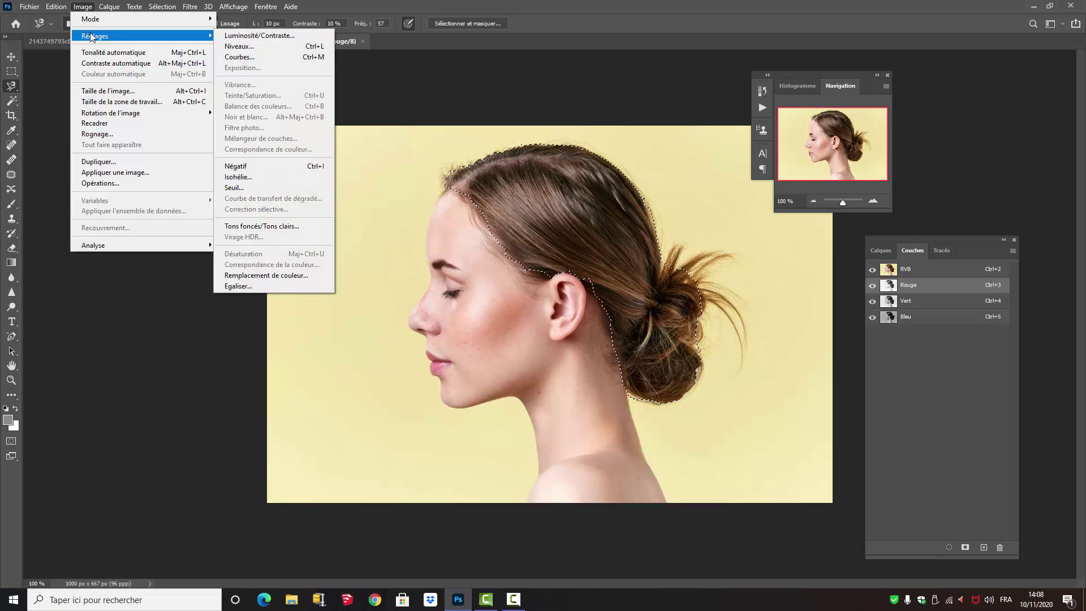
left_click(259, 36)
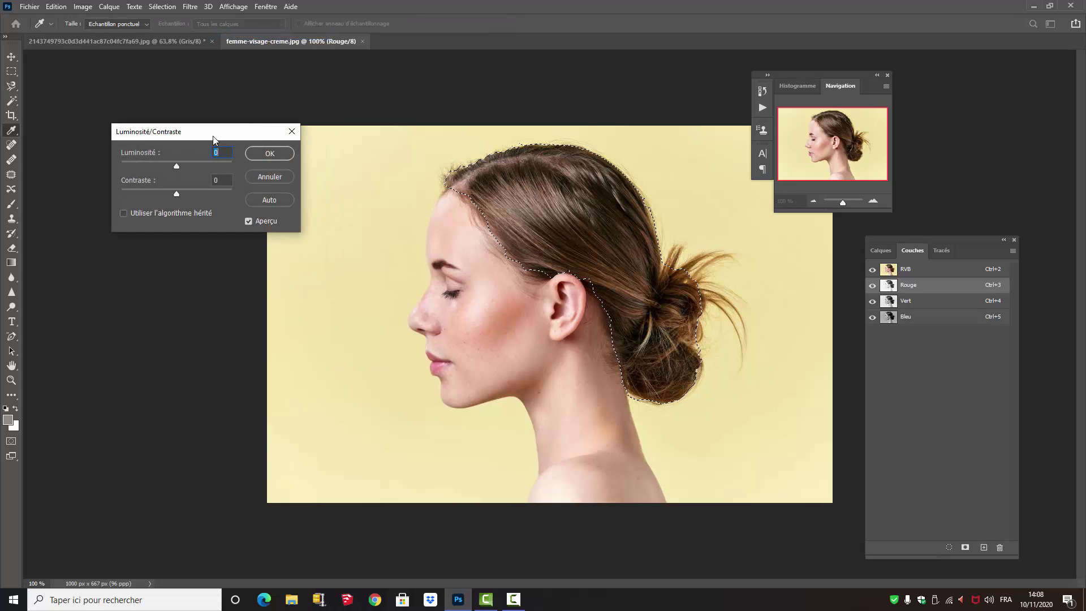
left_click_drag(213, 136, 162, 134)
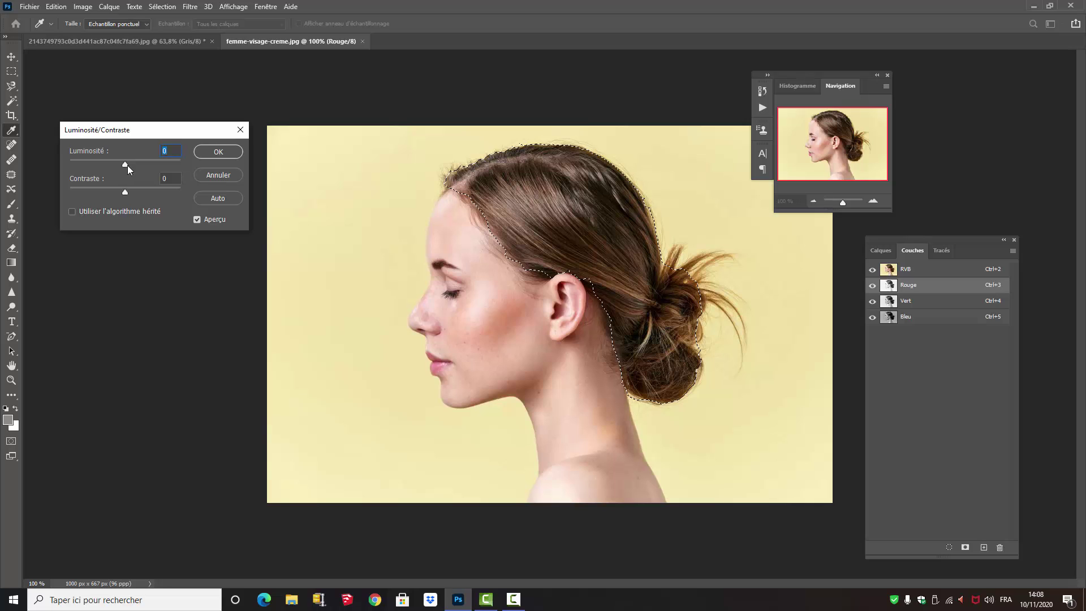
left_click_drag(127, 165, 133, 163)
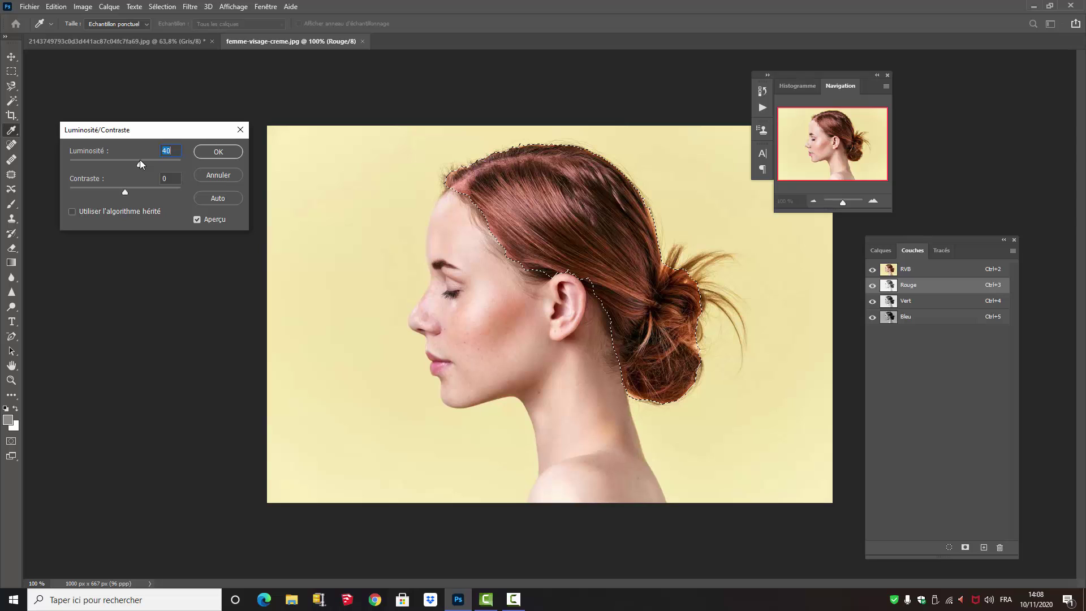
left_click_drag(125, 192, 163, 195)
left_click(218, 152)
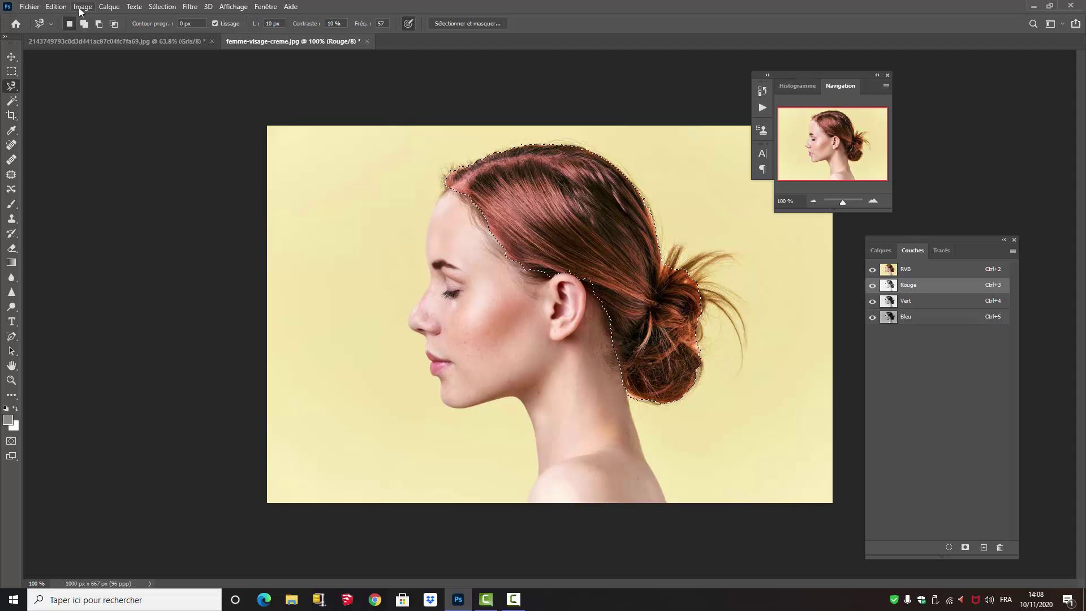
Switch to the grayscale portrait, set the foreground colour to bright yellow and paint a short brush stroke down the cheek.
left_click(72, 41)
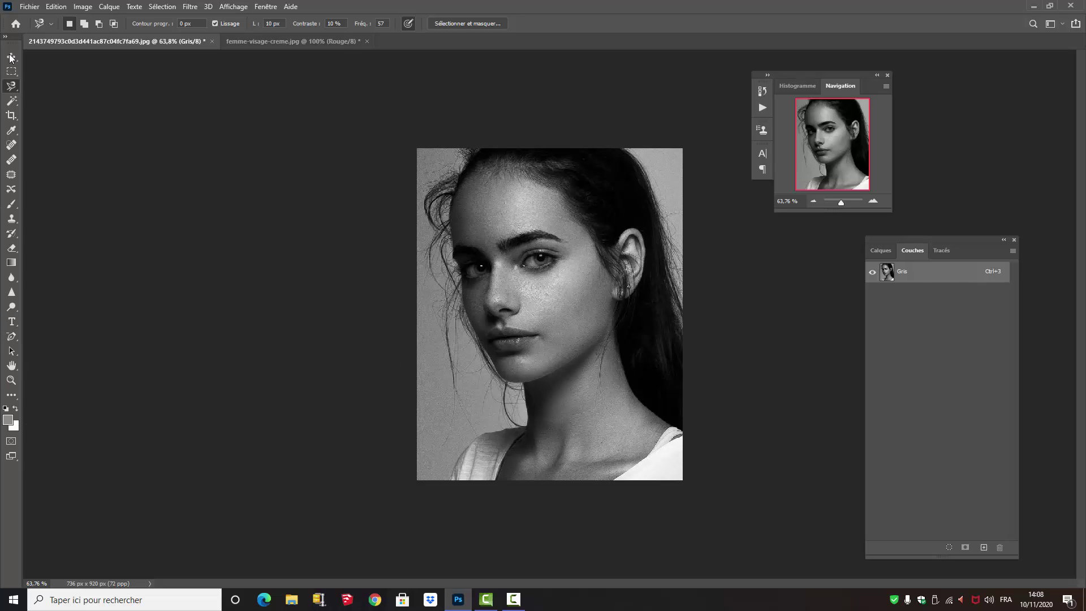
left_click(7, 420)
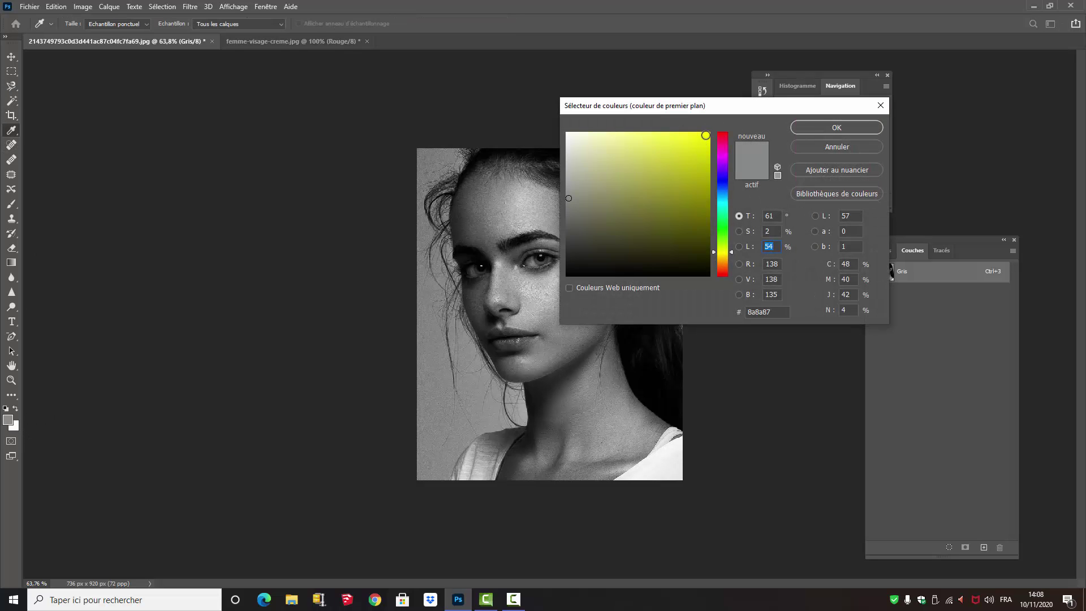
left_click(707, 135)
left_click(838, 127)
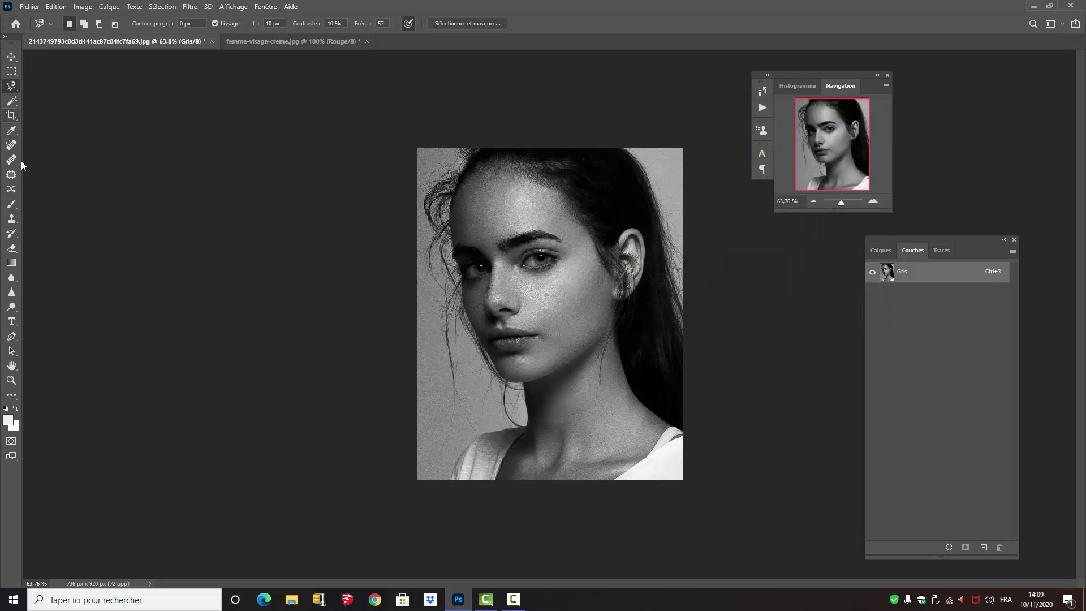
left_click(14, 205)
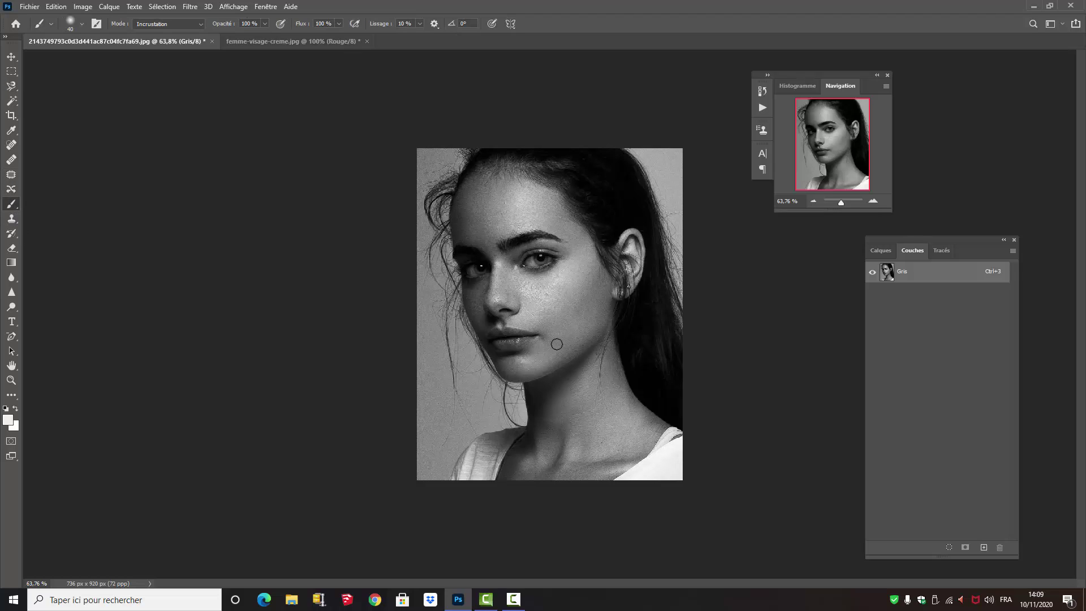
left_click_drag(565, 272, 563, 312)
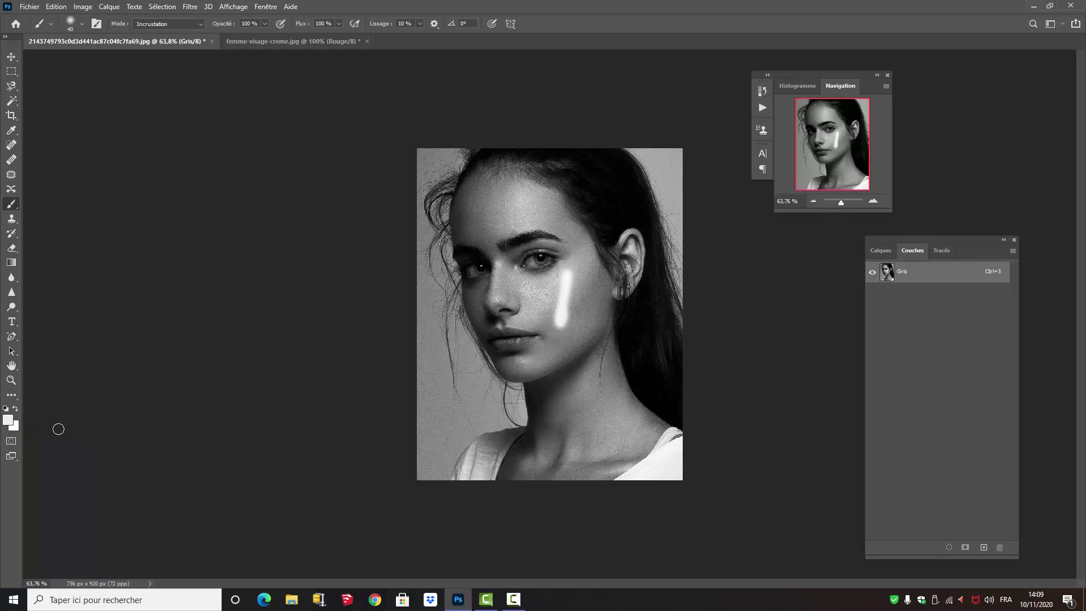
Set the foreground colour to a muted green.
left_click(8, 422)
left_click_drag(723, 240, 722, 222)
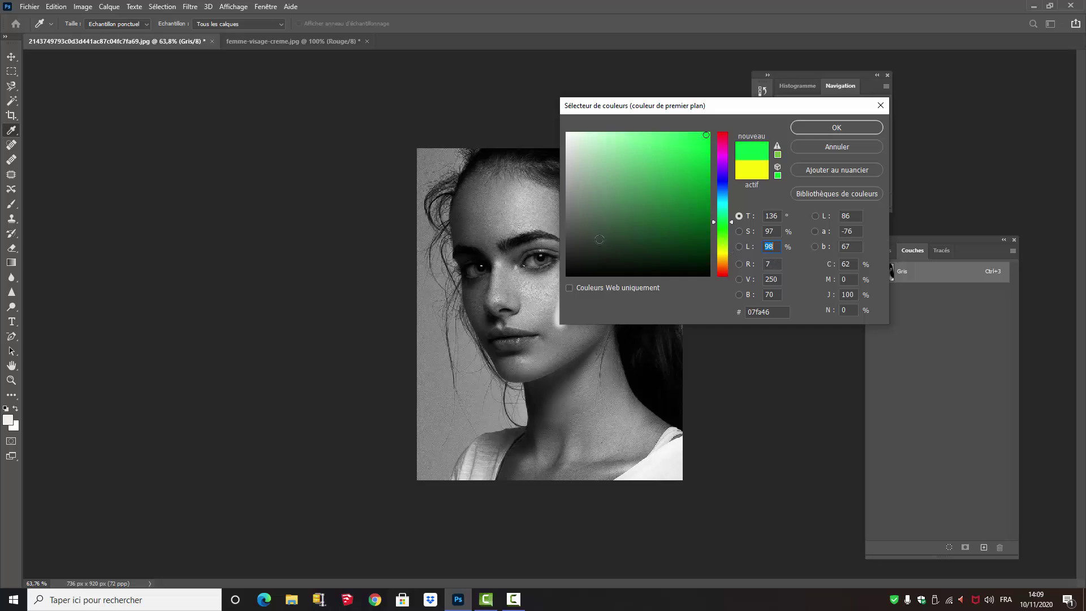
left_click(619, 213)
left_click(841, 127)
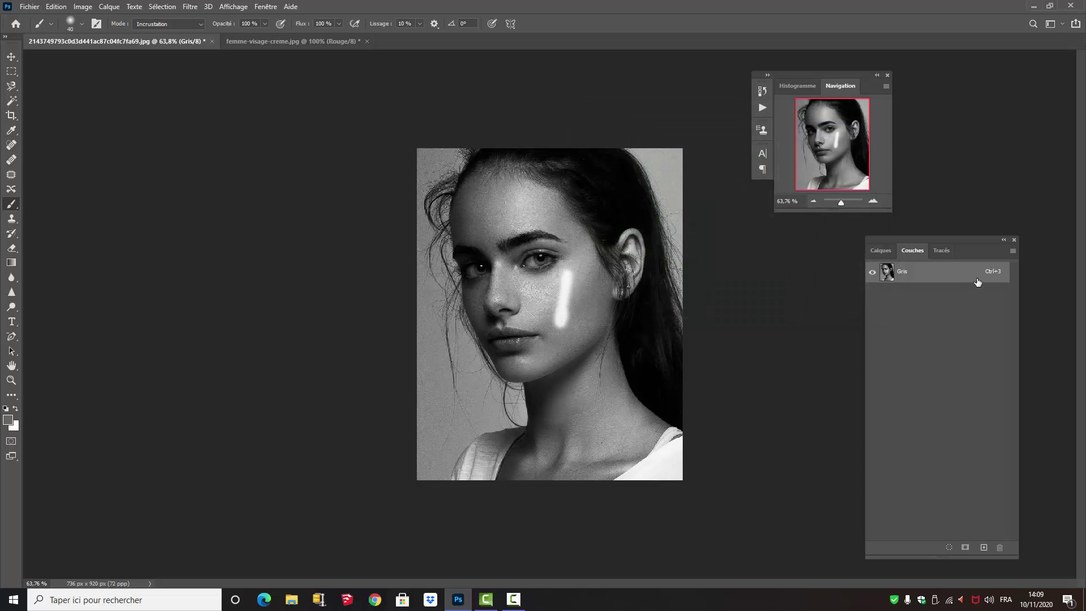
Undo the brush stroke on the cheek and convert the grayscale portrait to RGB colour mode.
left_click(55, 7)
left_click(69, 21)
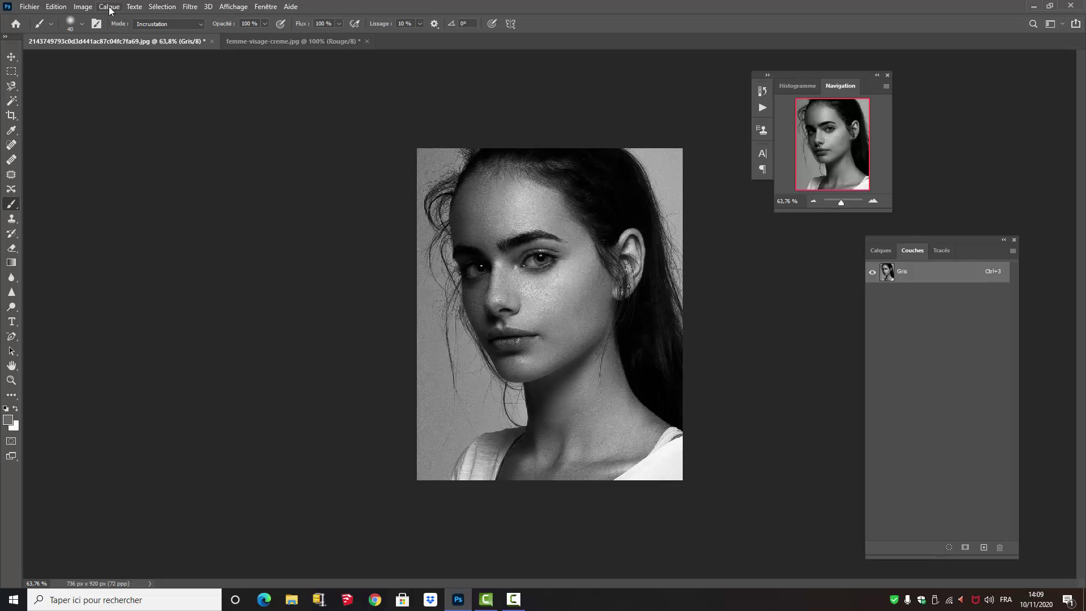
left_click(85, 7)
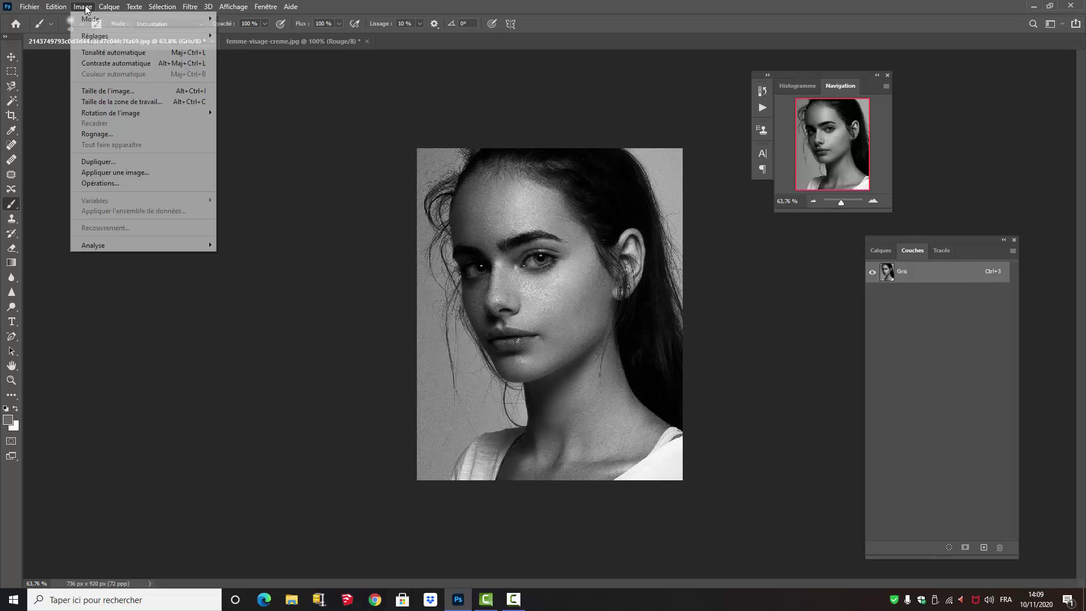
mouse_move(92, 26)
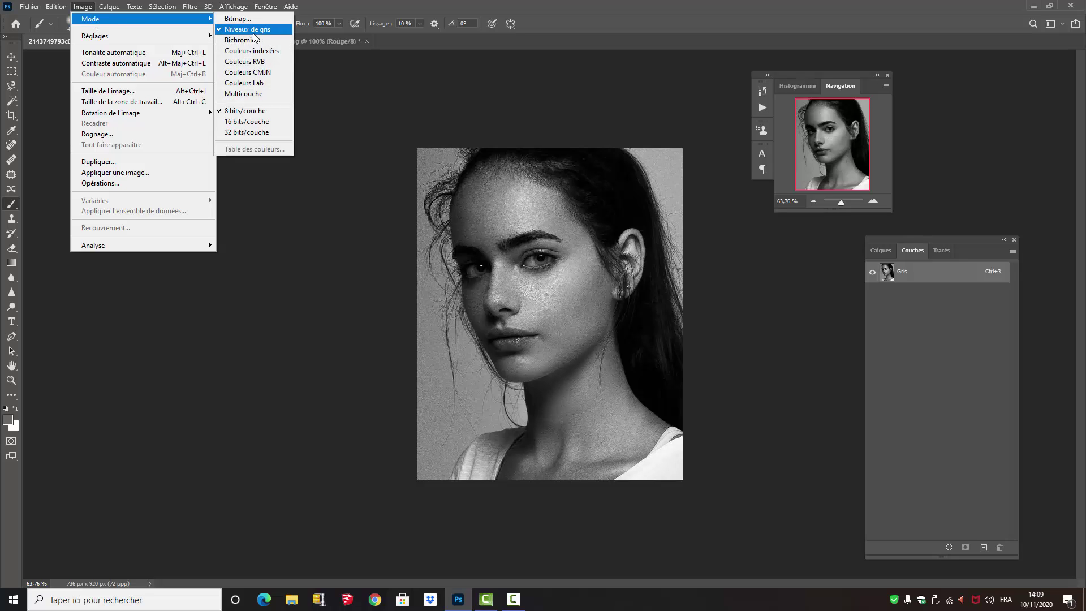
left_click(243, 61)
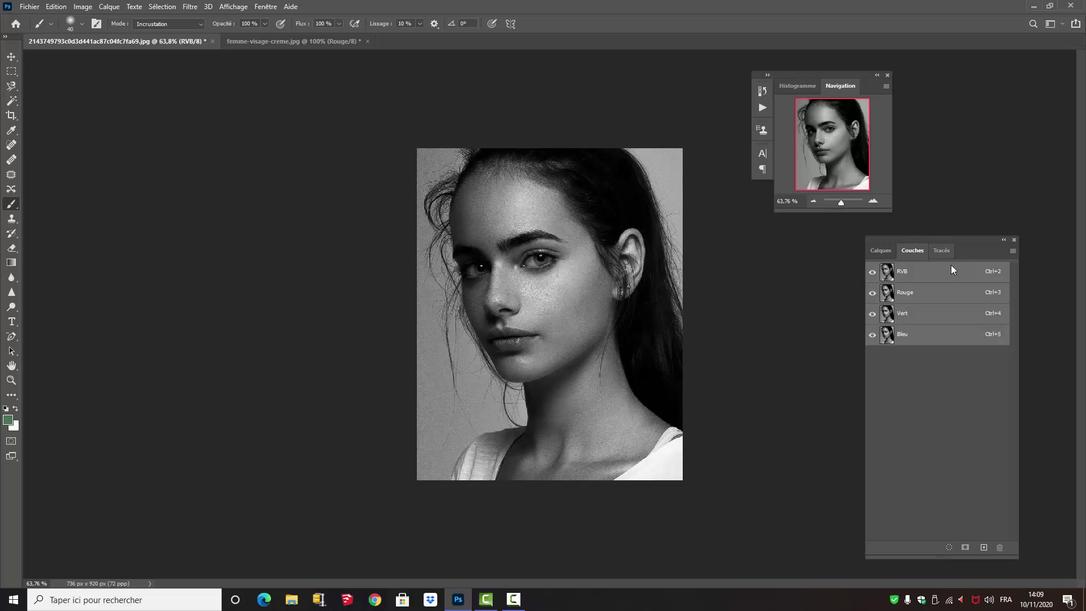
Target only the portrait's Bleu channel and set the foreground colour to light grey #dadada for the eyes.
left_click(946, 342)
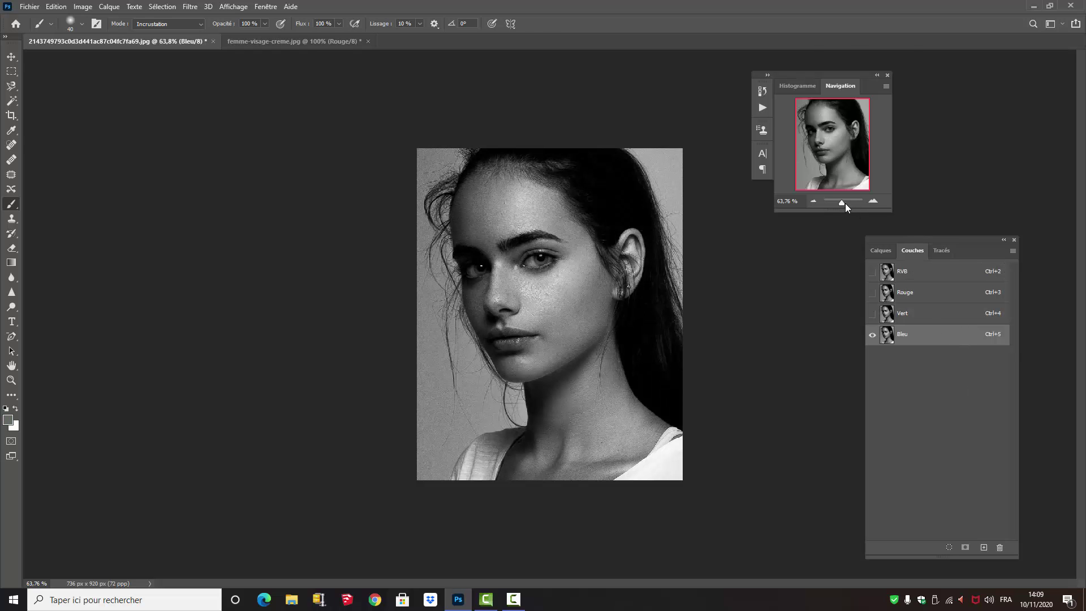
left_click_drag(845, 202, 851, 202)
left_click(827, 145)
left_click_drag(827, 146, 825, 133)
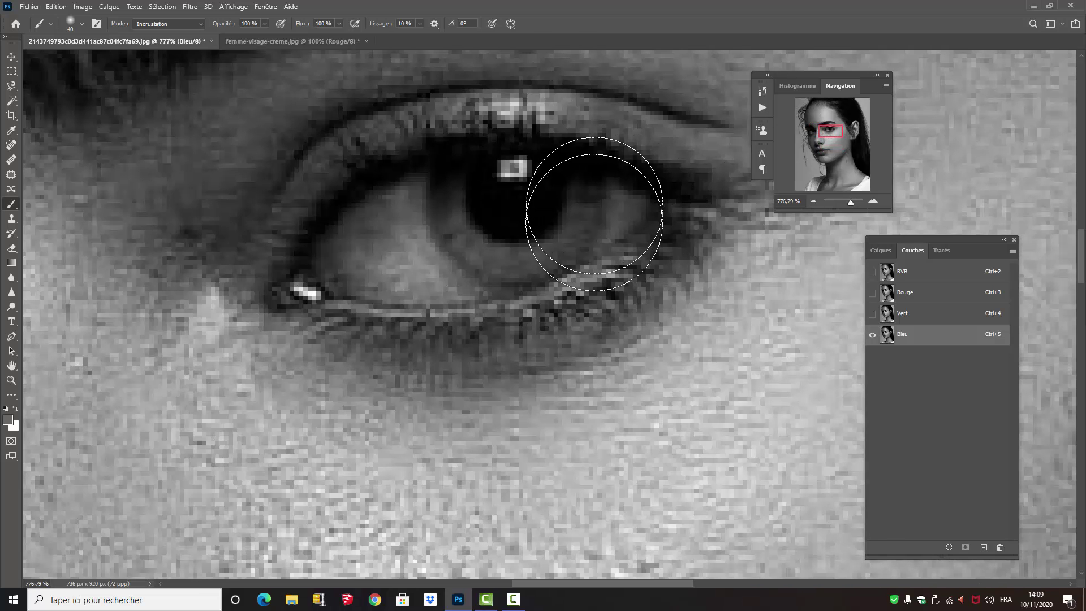
left_click(8, 421)
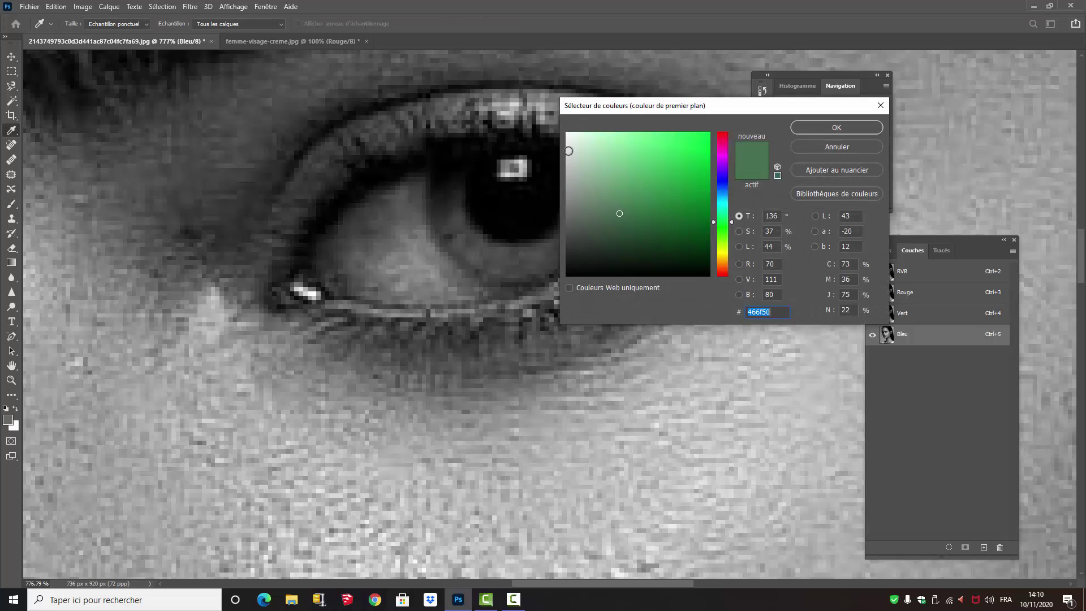
left_click(566, 153)
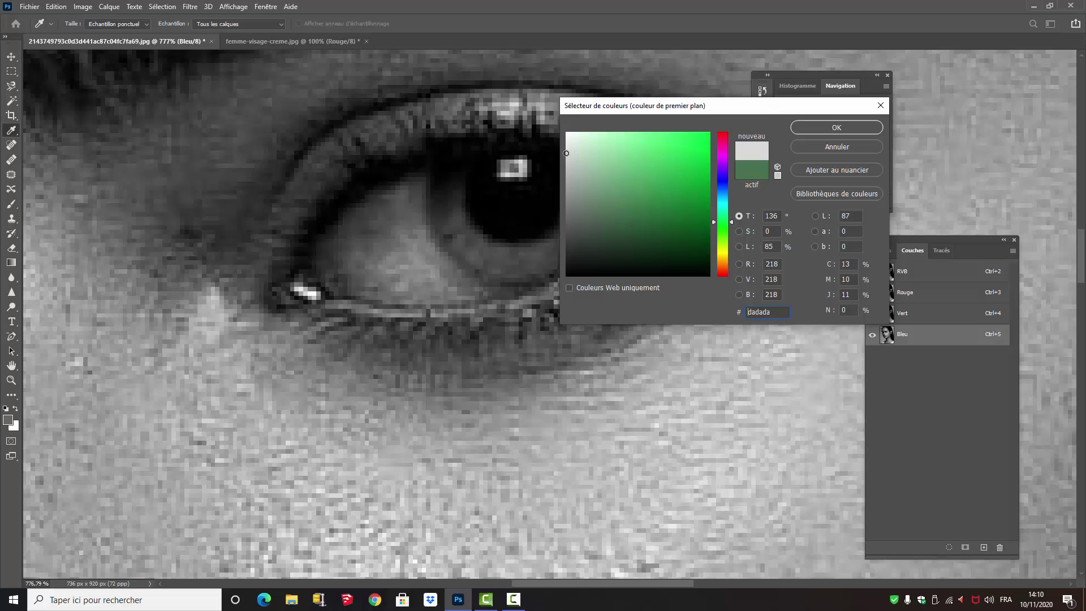
left_click(822, 127)
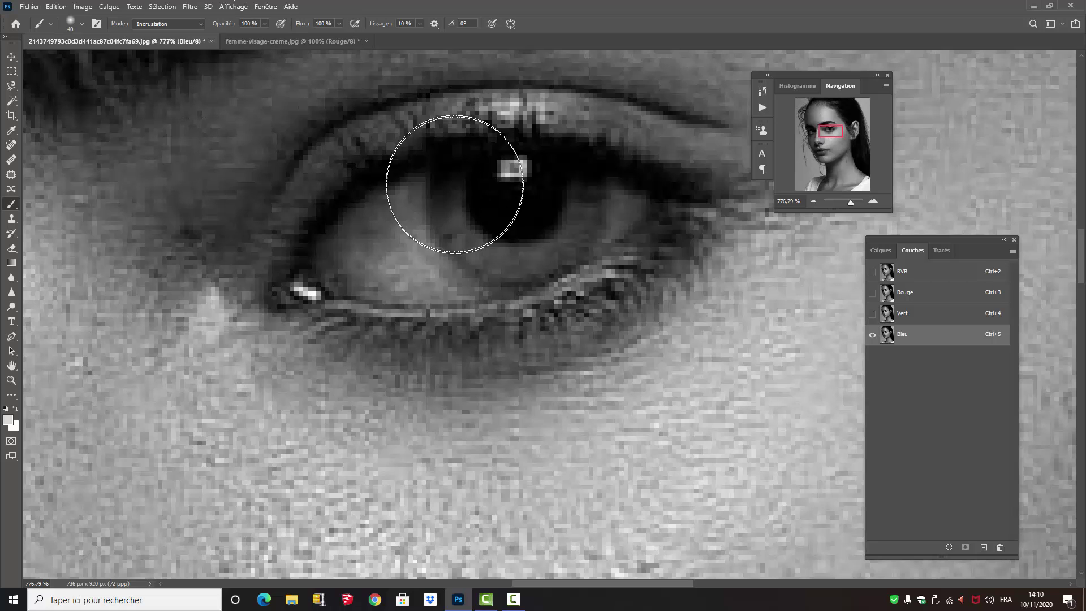
Show all channels and paint over the irises of both eyes in the Bleu channel with the light grey Incrustation brush.
mouse_move(519, 222)
left_mouse_down()
mouse_move(497, 214)
mouse_move(518, 217)
left_mouse_up()
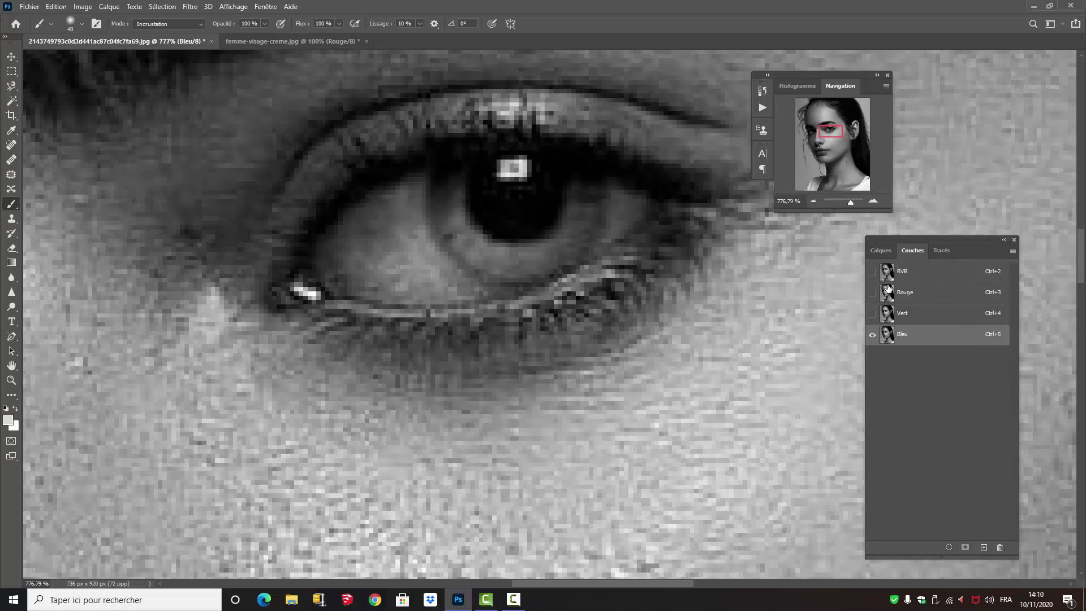
left_click(873, 272)
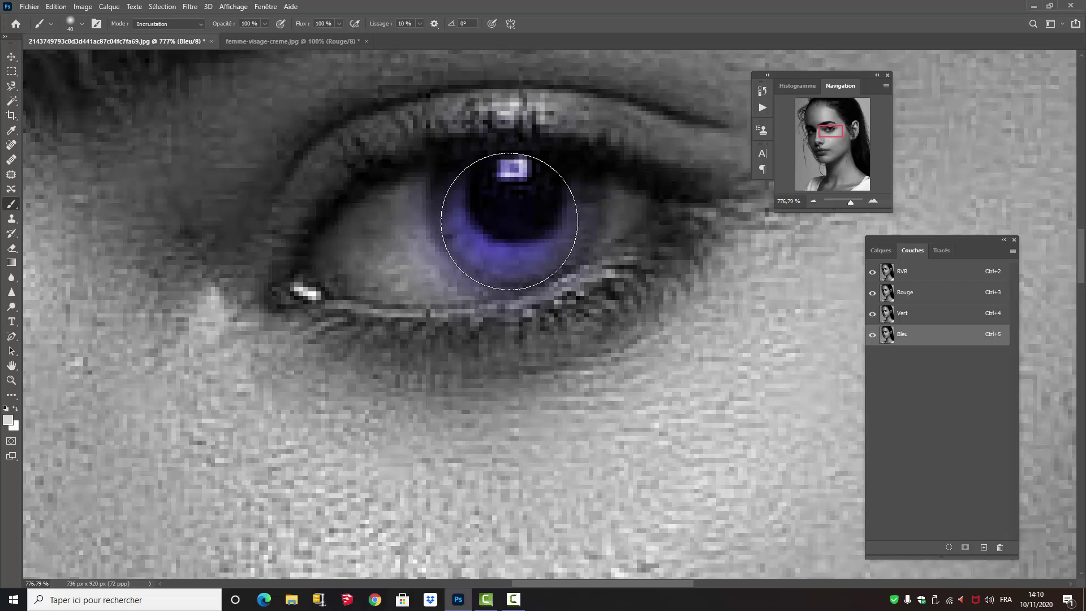
left_click_drag(518, 212, 500, 210)
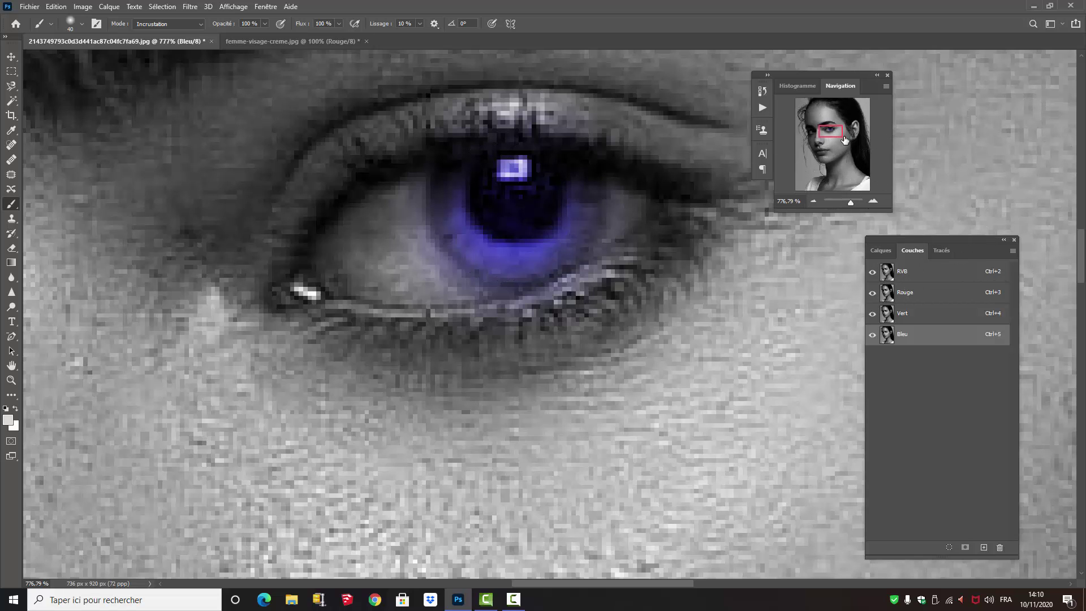
left_click_drag(844, 140, 820, 134)
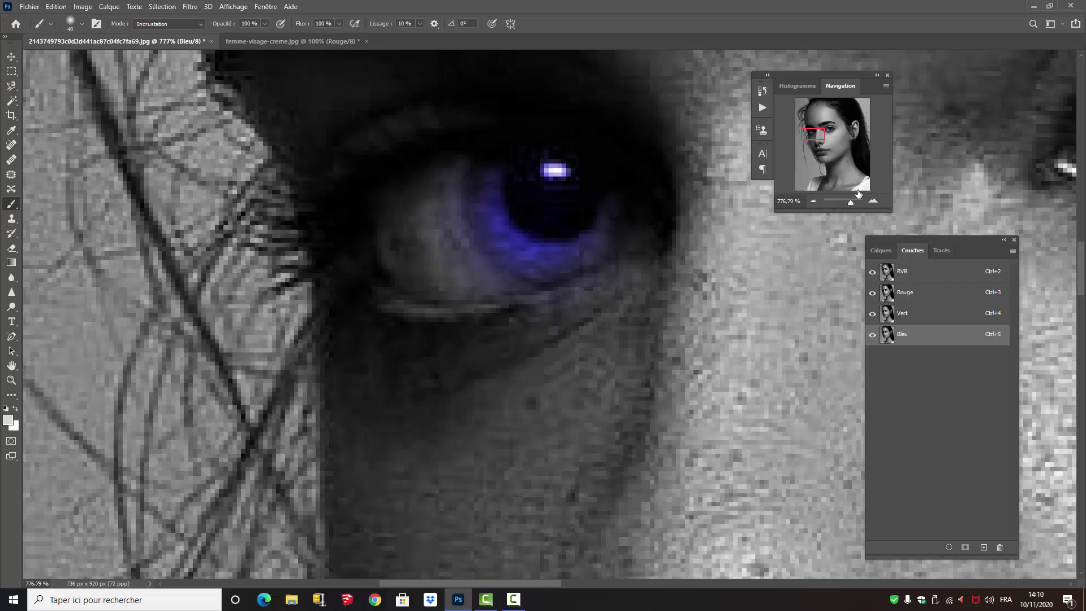
left_click_drag(850, 205, 842, 204)
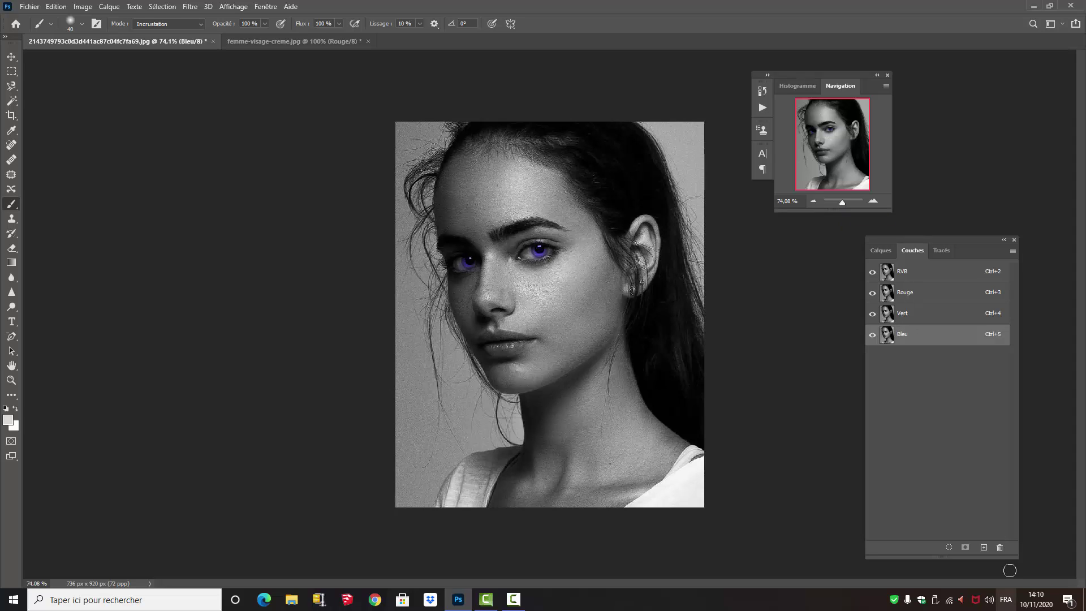
Target the Rouge channel, set the foreground colour to a medium grey and paint over the portrait's lips.
left_click(952, 295)
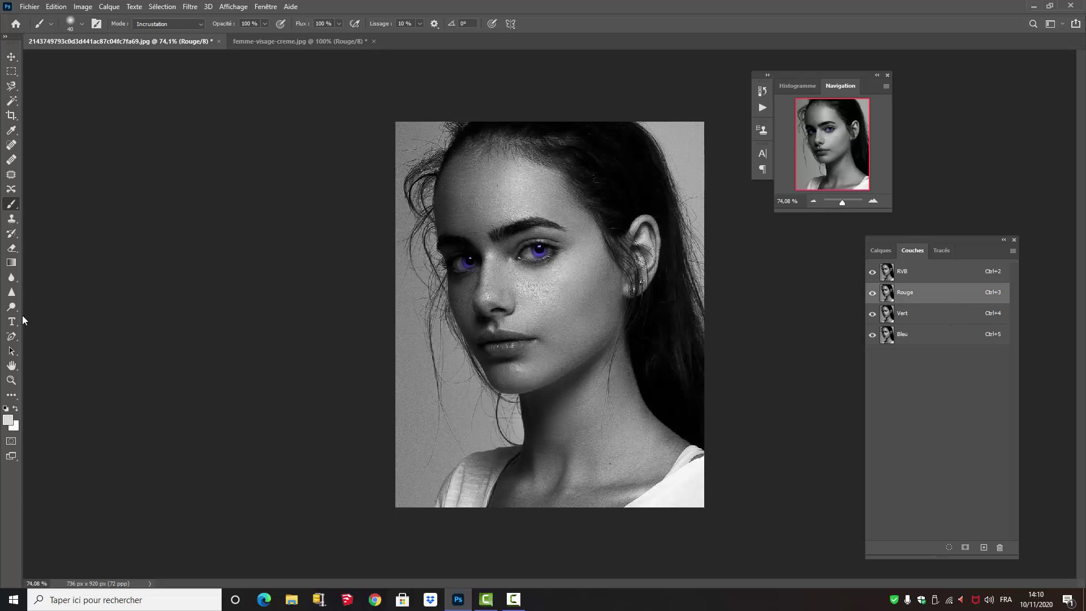
left_click(8, 420)
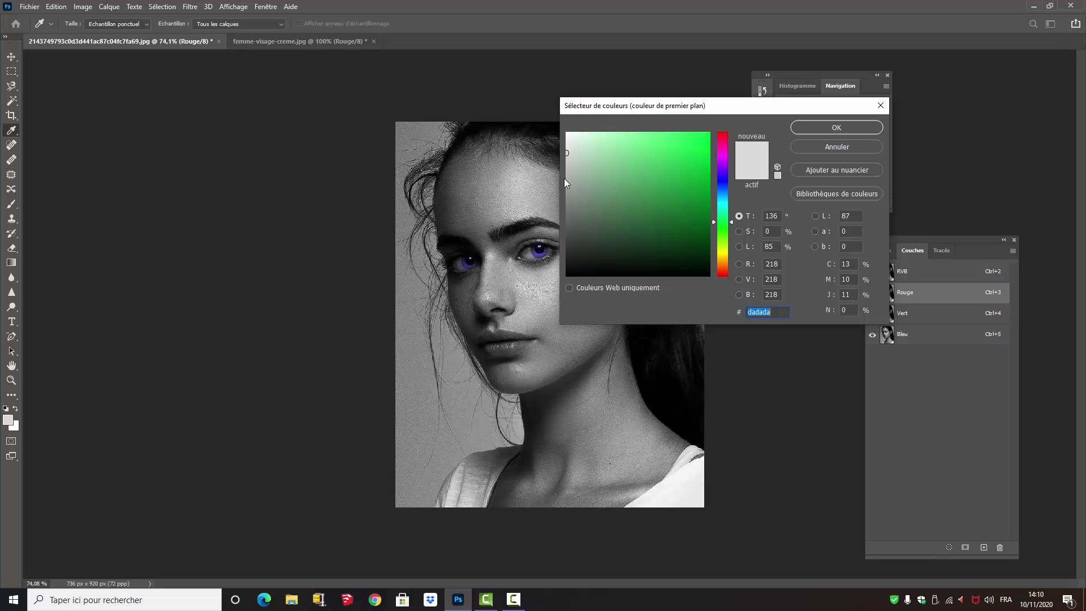
left_click(821, 127)
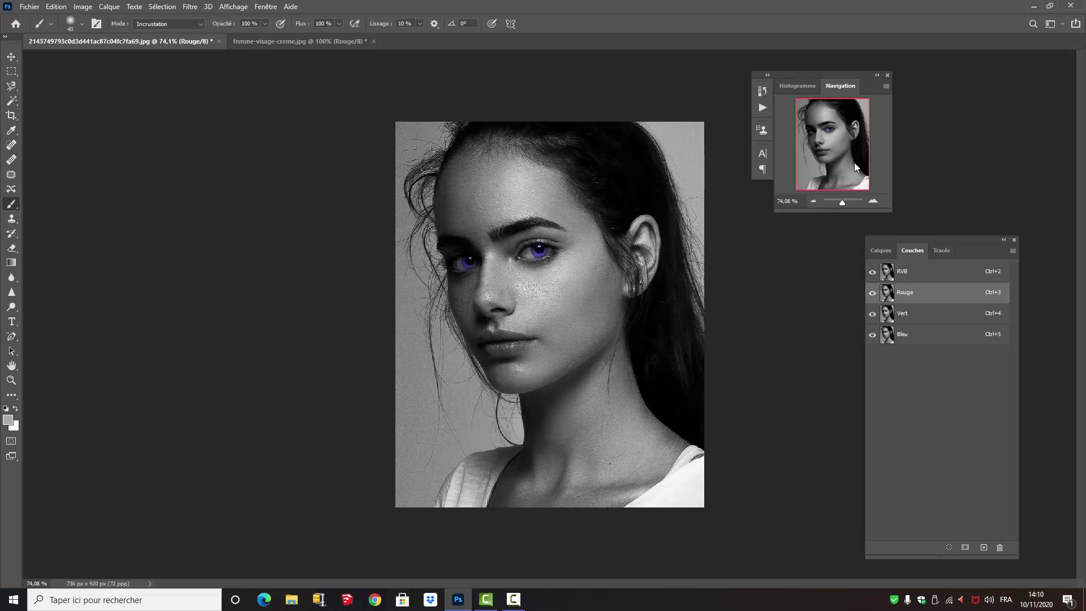
left_click_drag(841, 202, 844, 203)
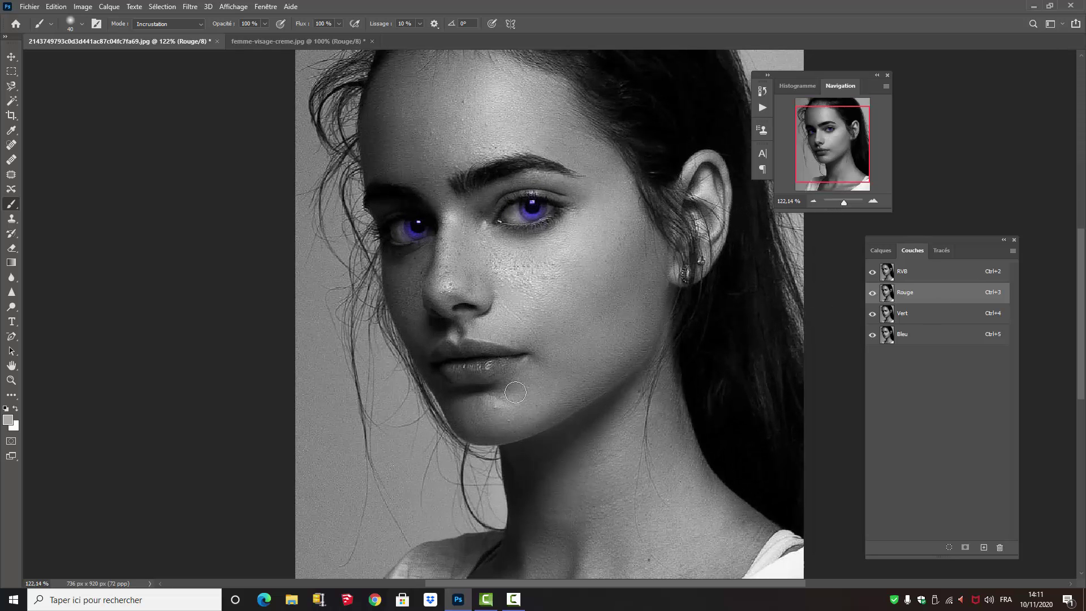
mouse_move(445, 371)
left_mouse_down()
mouse_move(494, 361)
mouse_move(448, 369)
mouse_move(503, 360)
mouse_move(454, 352)
mouse_move(439, 366)
mouse_move(511, 359)
mouse_move(463, 376)
mouse_move(441, 369)
mouse_move(506, 357)
mouse_move(456, 358)
left_mouse_up()
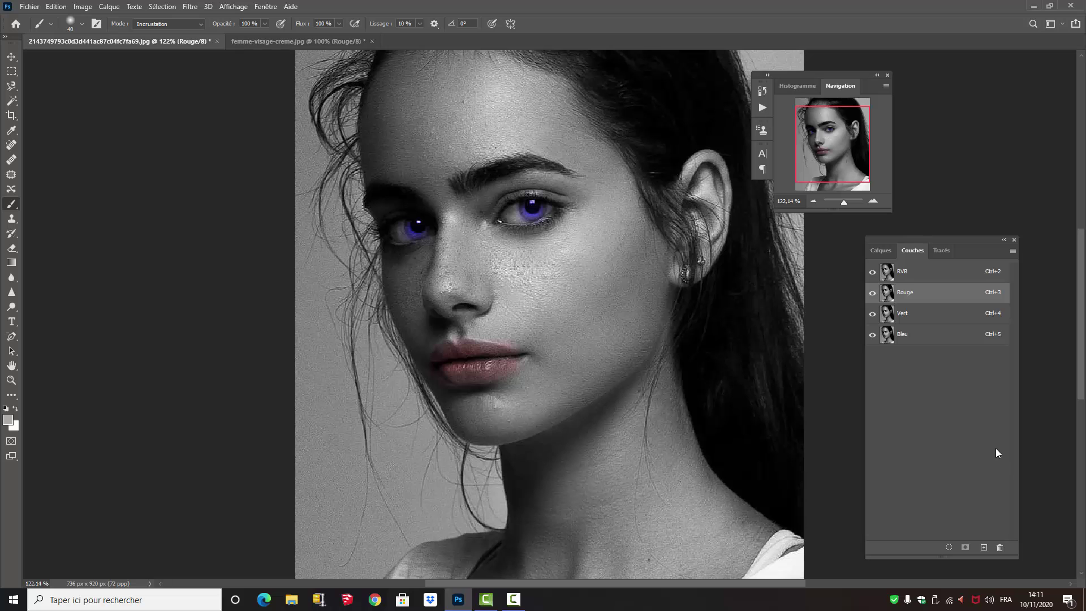
left_click_drag(841, 202, 842, 204)
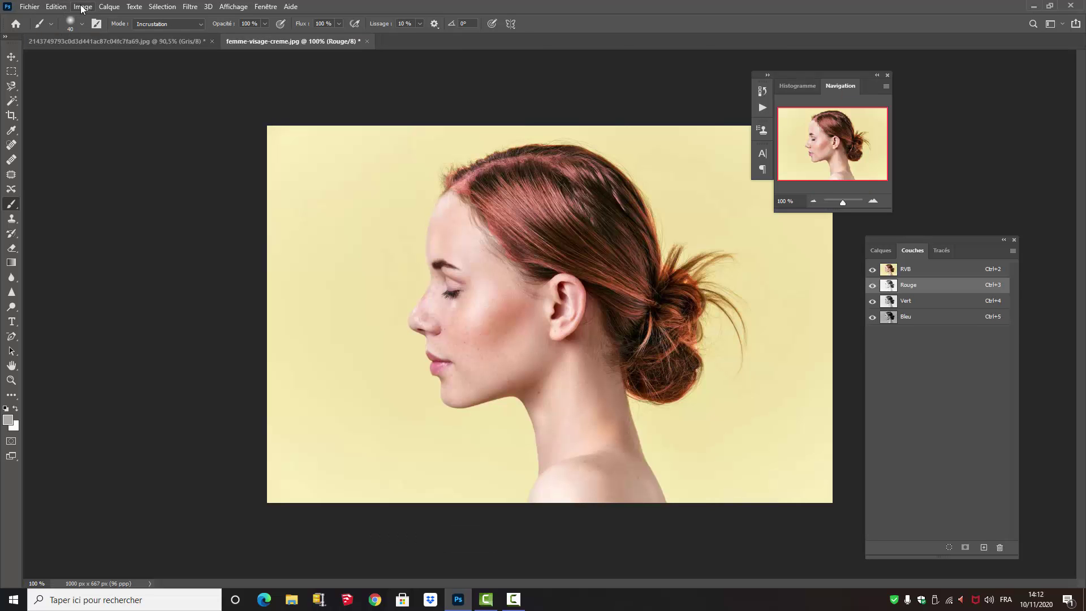
left_click(82, 7)
mouse_move(96, 21)
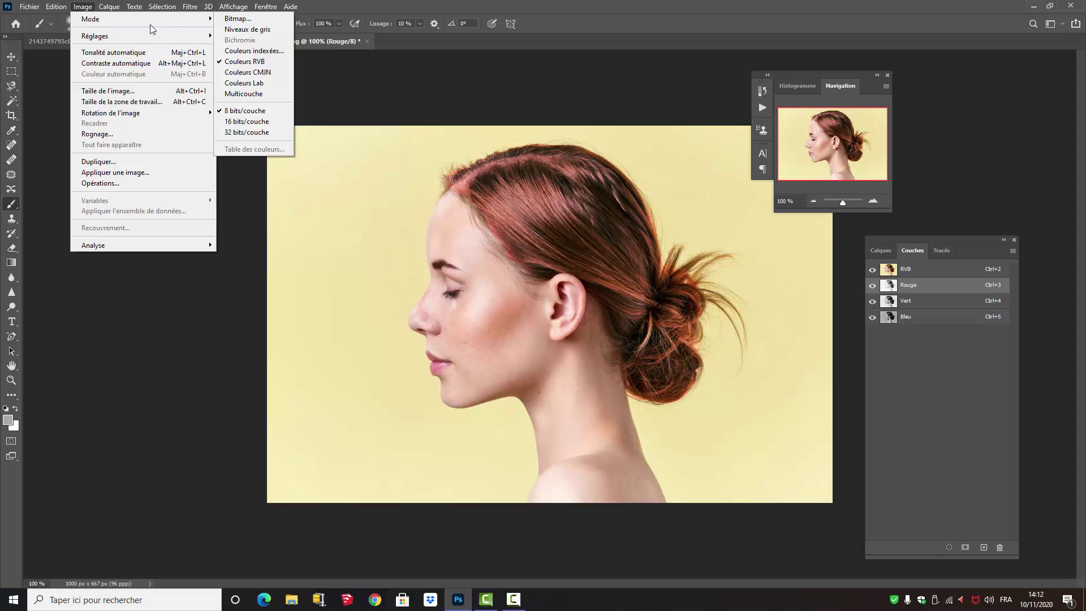
mouse_move(145, 43)
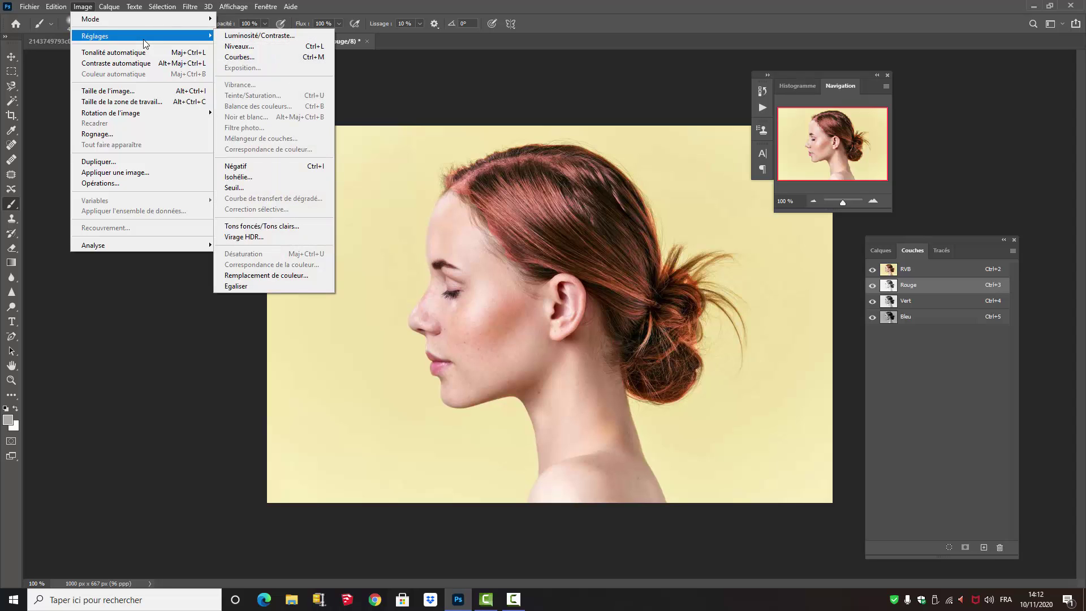
left_click(921, 272)
Target the RVB composite channel of the colour profile photo and convert its locked background into a regular layer.
left_click(921, 272)
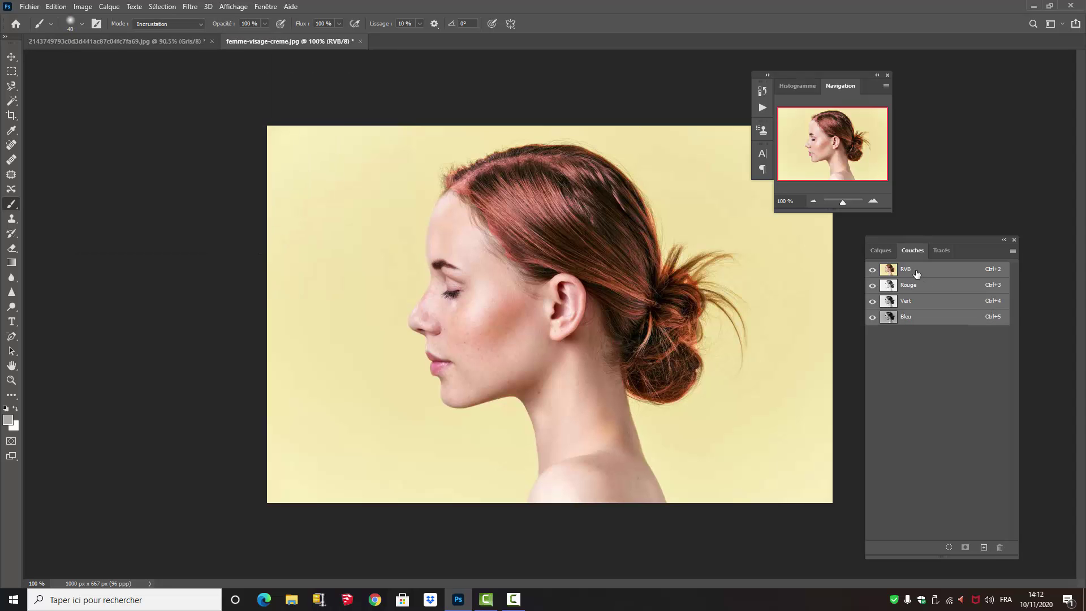
left_click(880, 252)
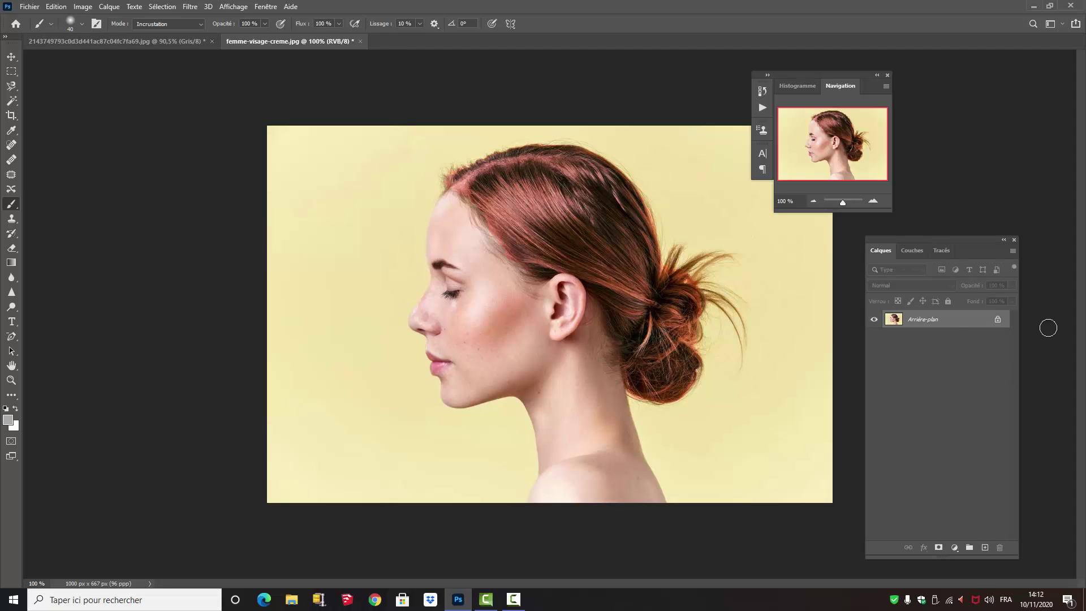
double_click(956, 326)
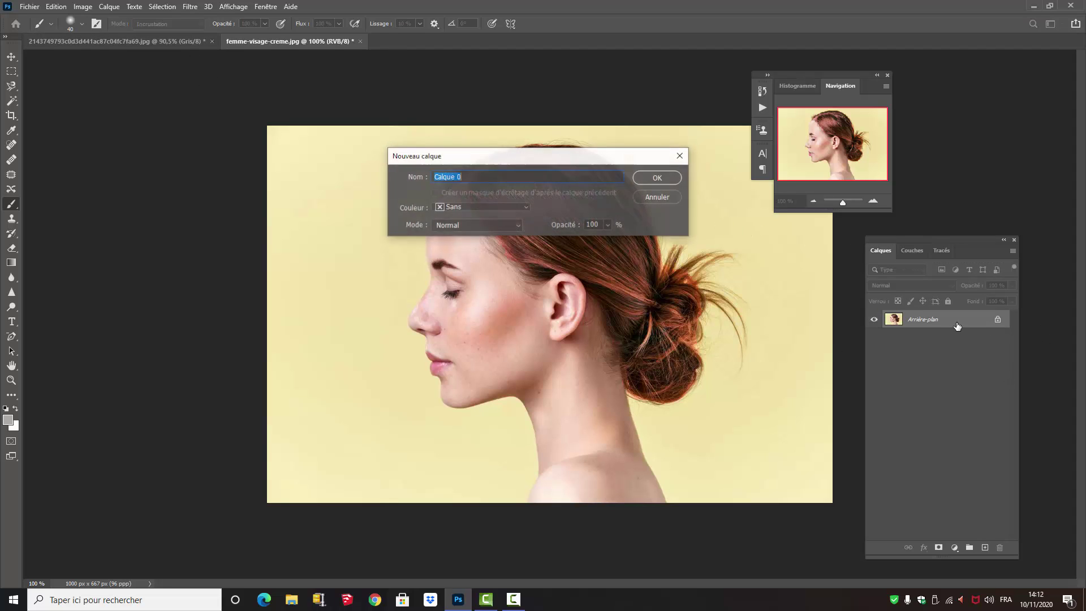
left_click(661, 179)
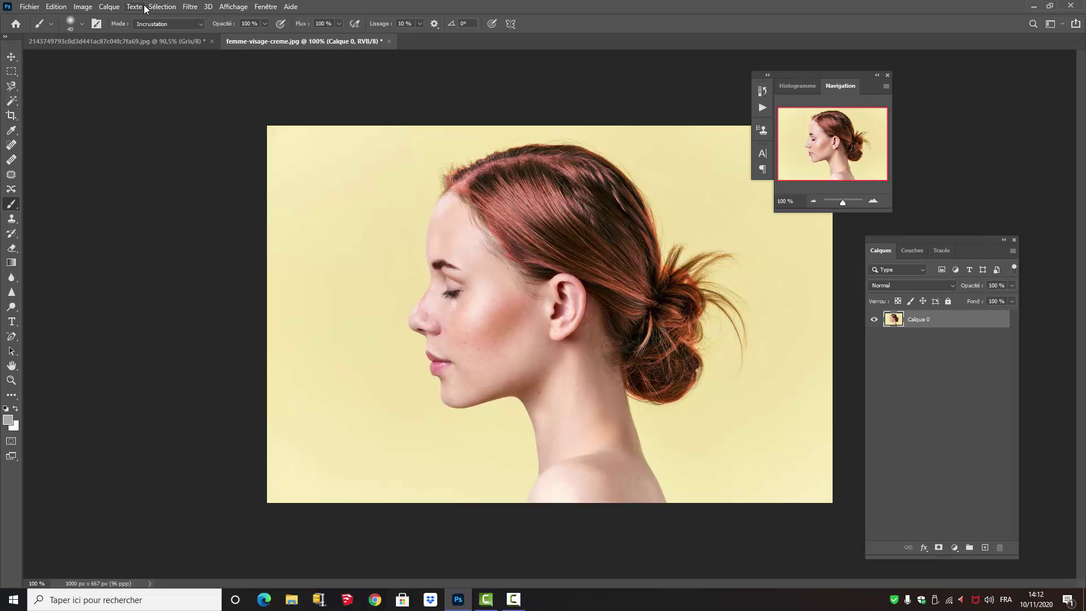
Desaturate the profile photo's layer and display its colour channels.
left_click(83, 8)
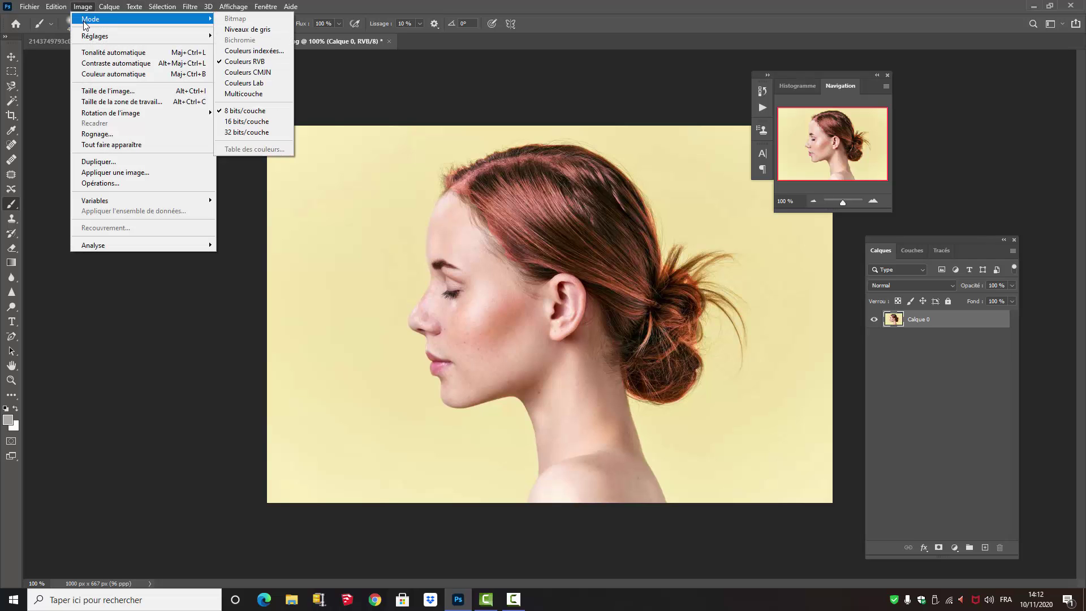
mouse_move(118, 37)
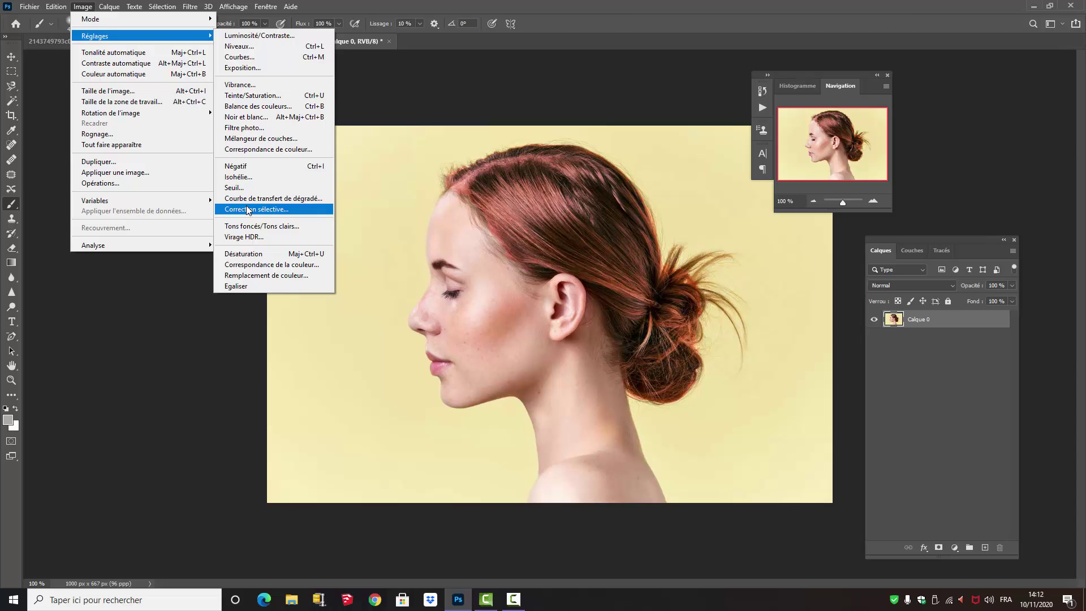
left_click(236, 254)
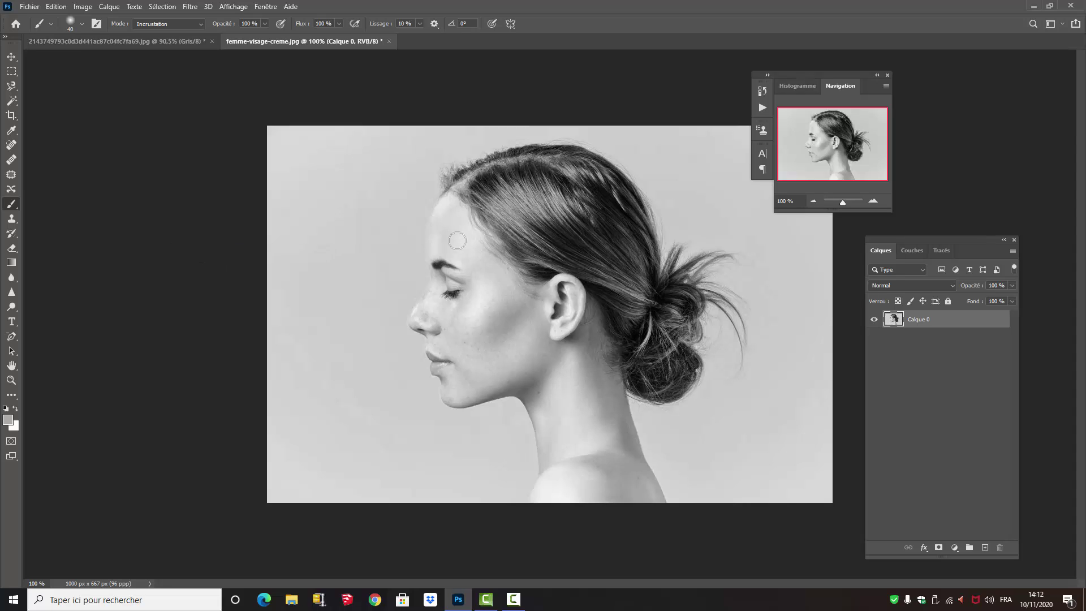
left_click(914, 254)
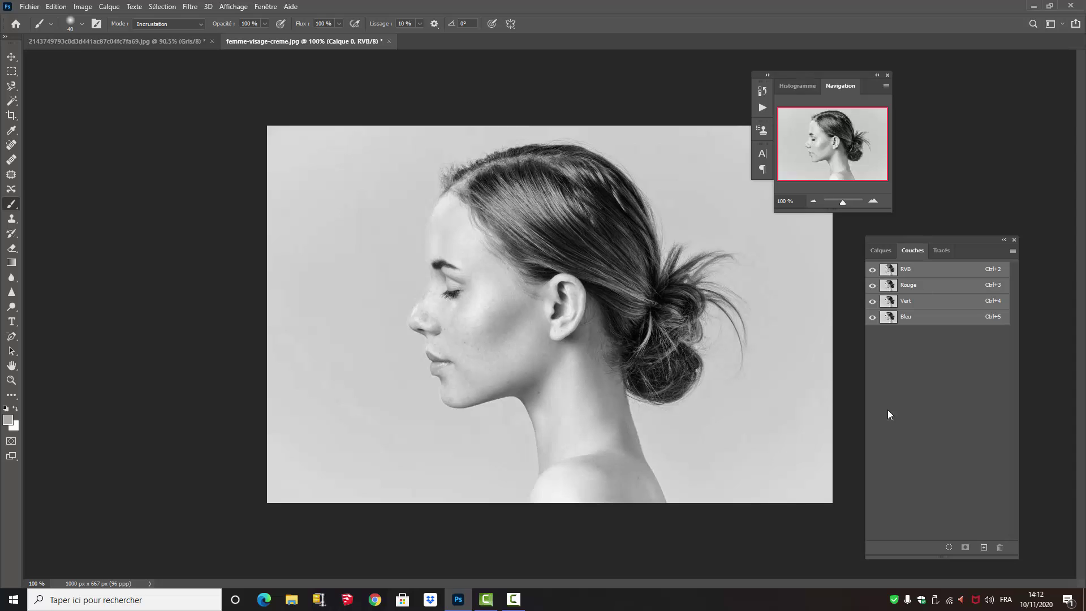